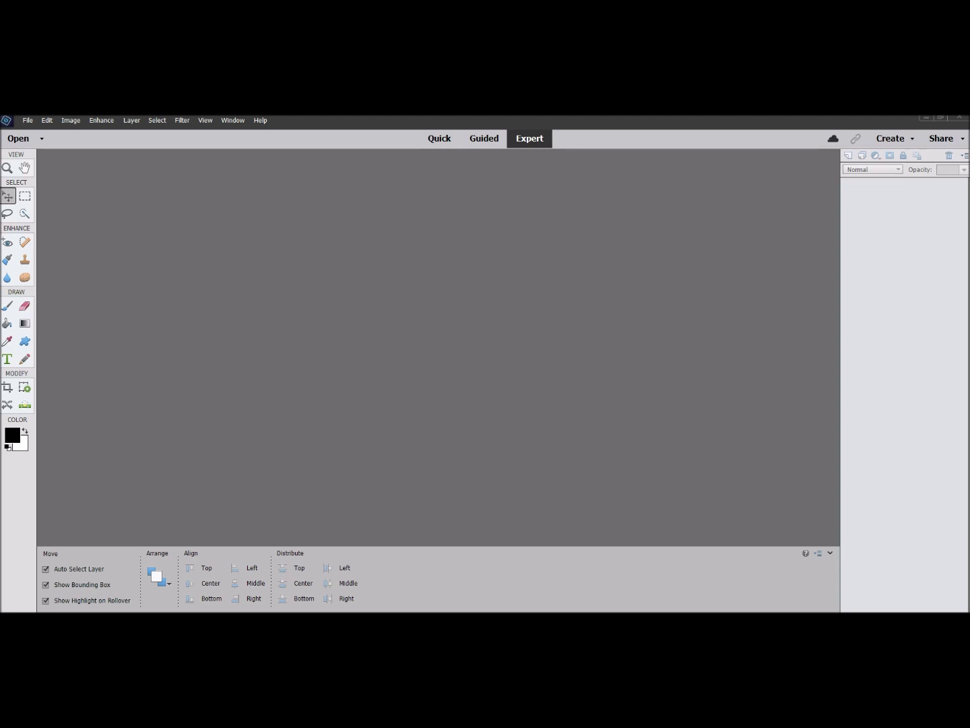
key(alt+f)
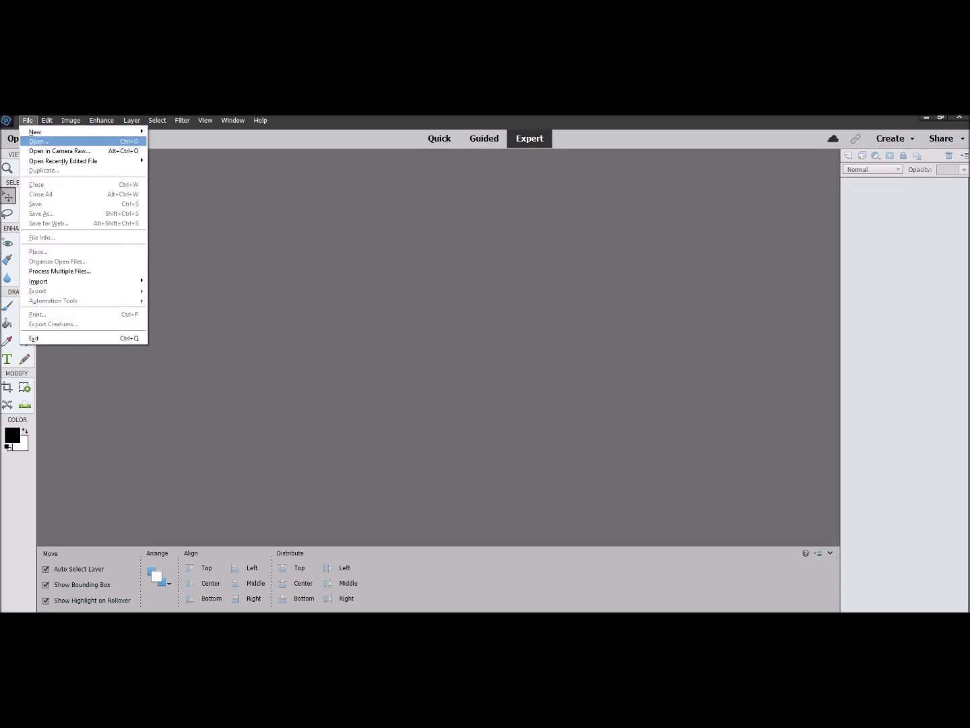
key(Return)
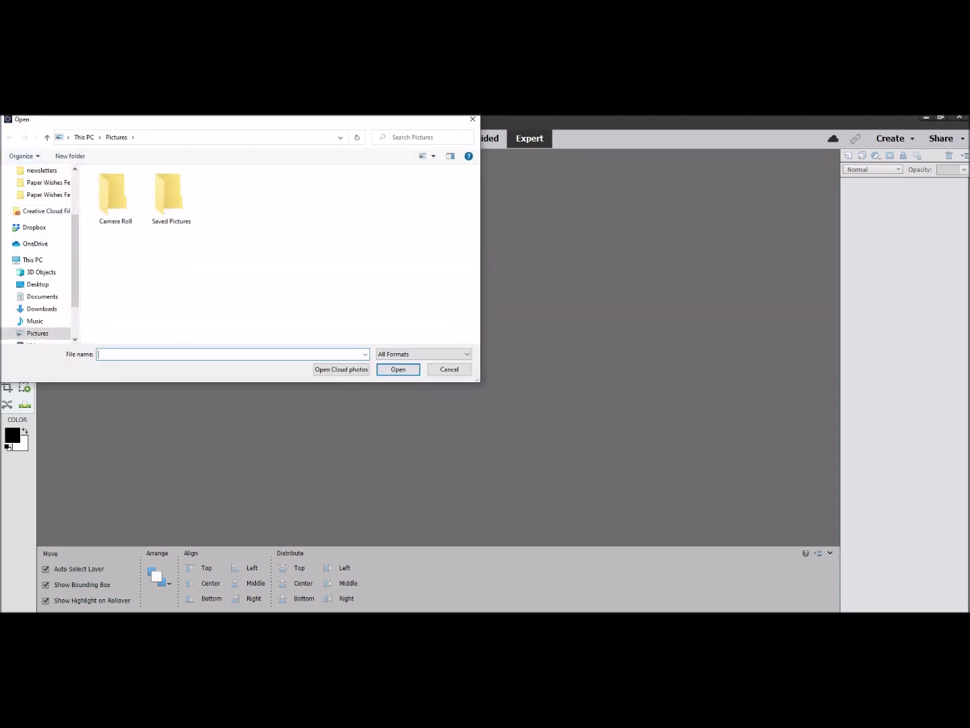
key(Escape)
Open the settings for a new blank file.
key(alt+f)
key(Right)
key(Return)
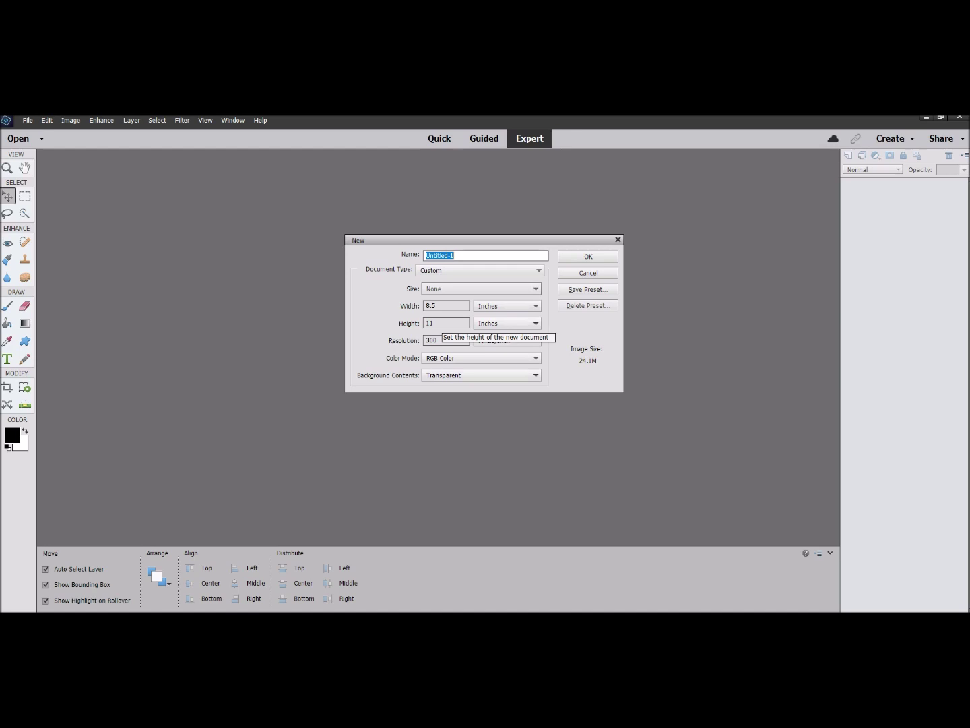
Try the International Paper document type in A4 size with transparent background contents.
click(481, 271)
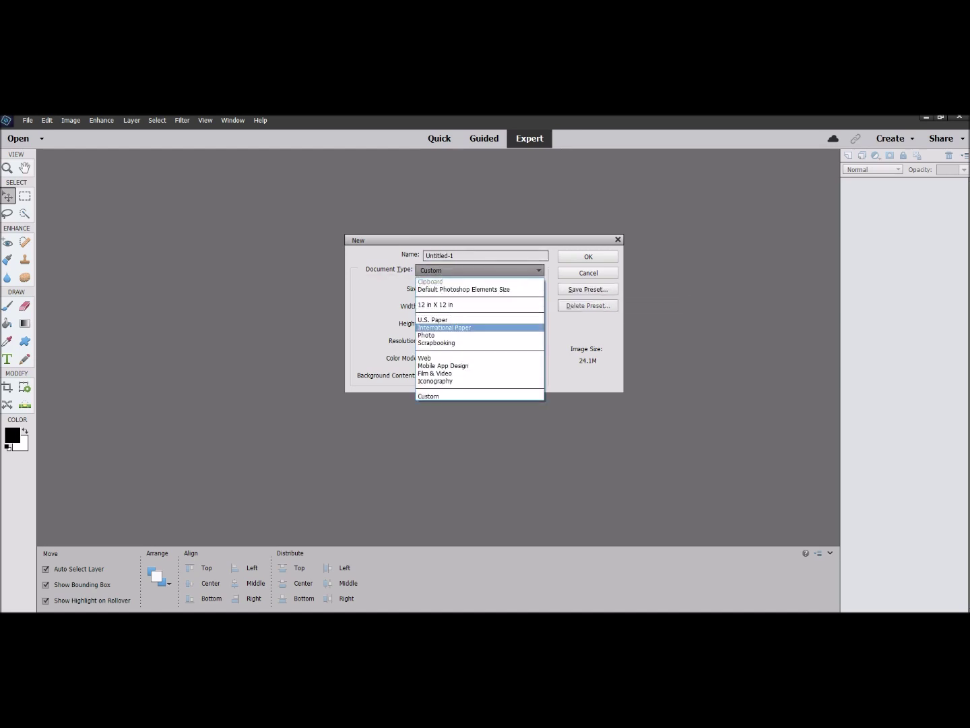
click(445, 327)
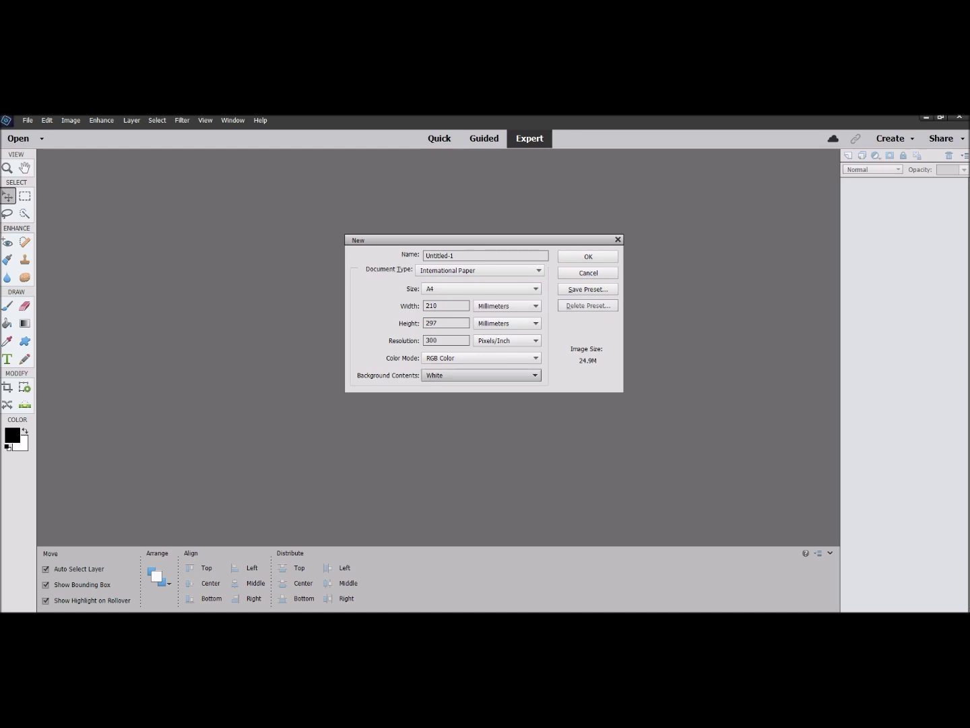
click(481, 375)
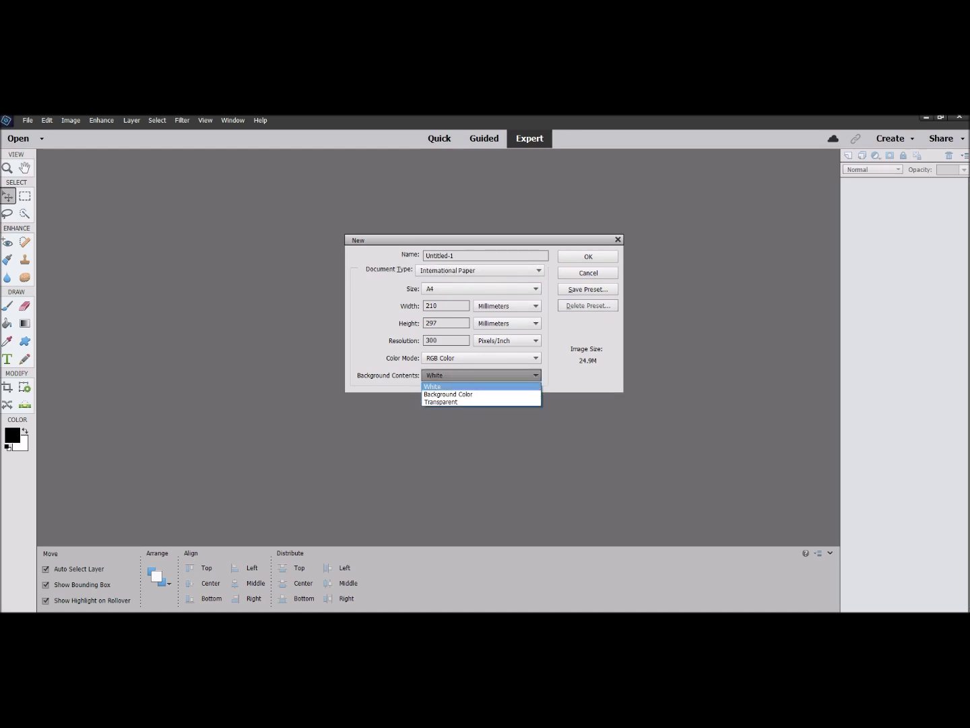
click(481, 403)
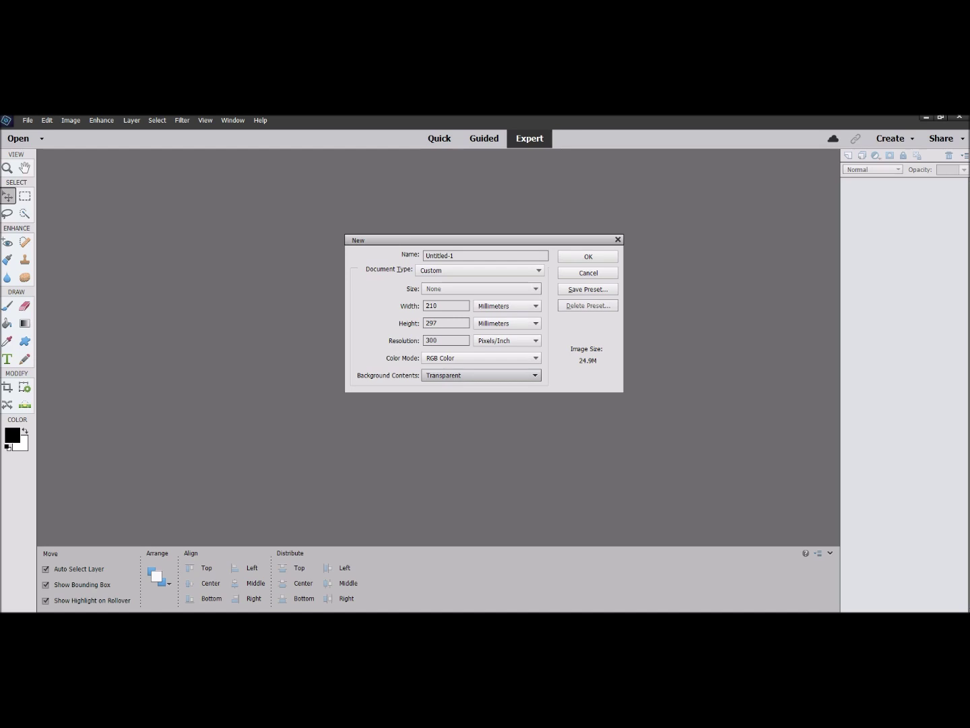
Create the blank document from the U.S. Paper type, 8.5 by 11 inches at 300 pixels/inch, with transparent background contents.
click(481, 269)
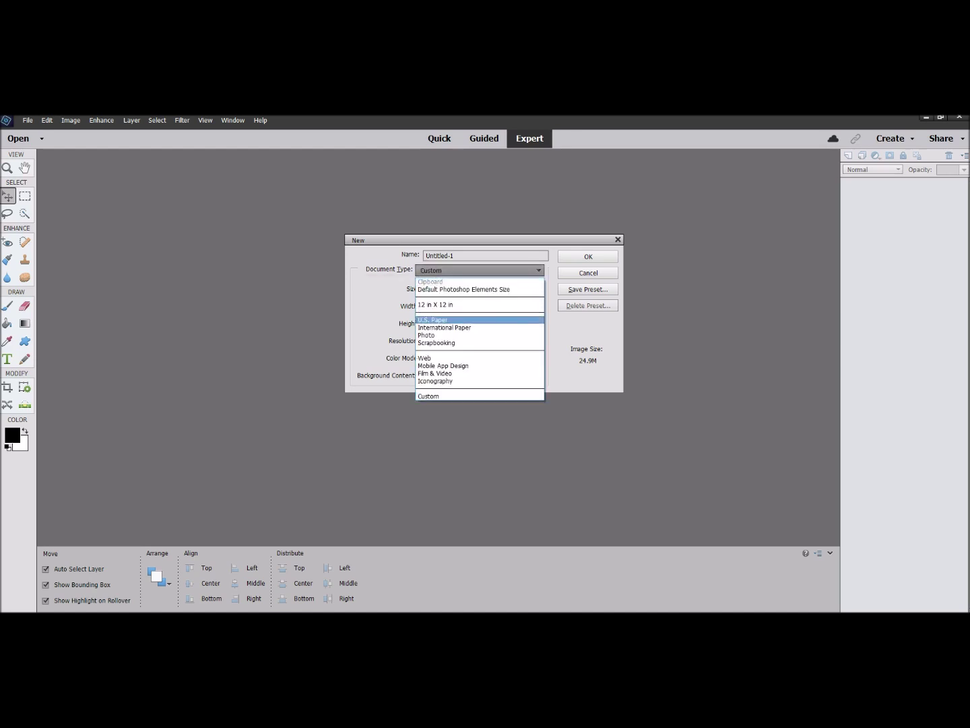
click(486, 320)
click(480, 271)
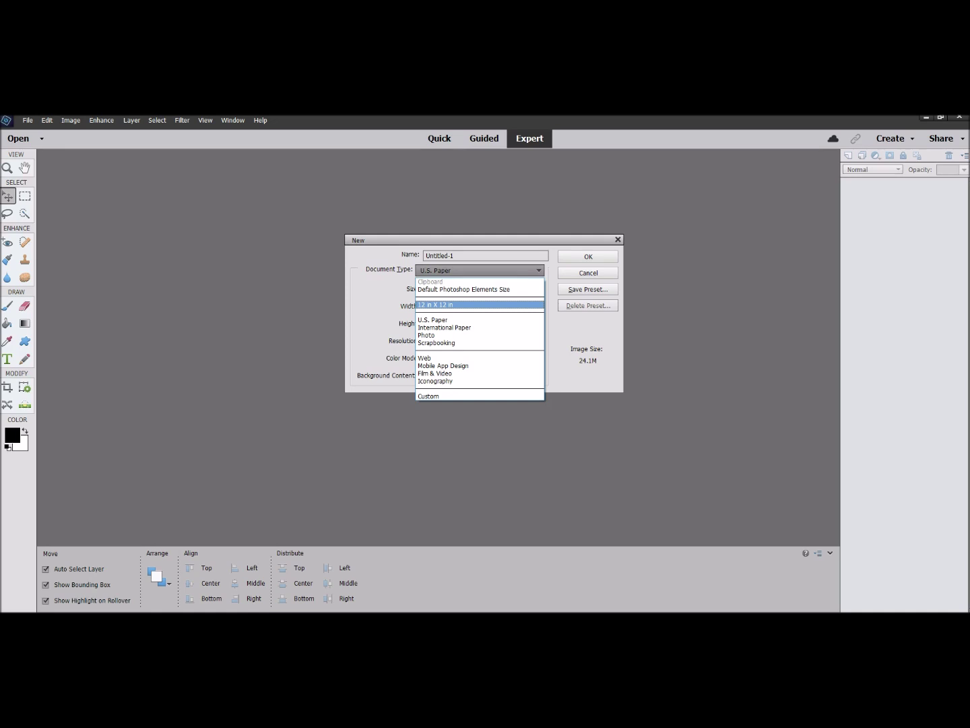
click(432, 319)
click(481, 375)
click(441, 402)
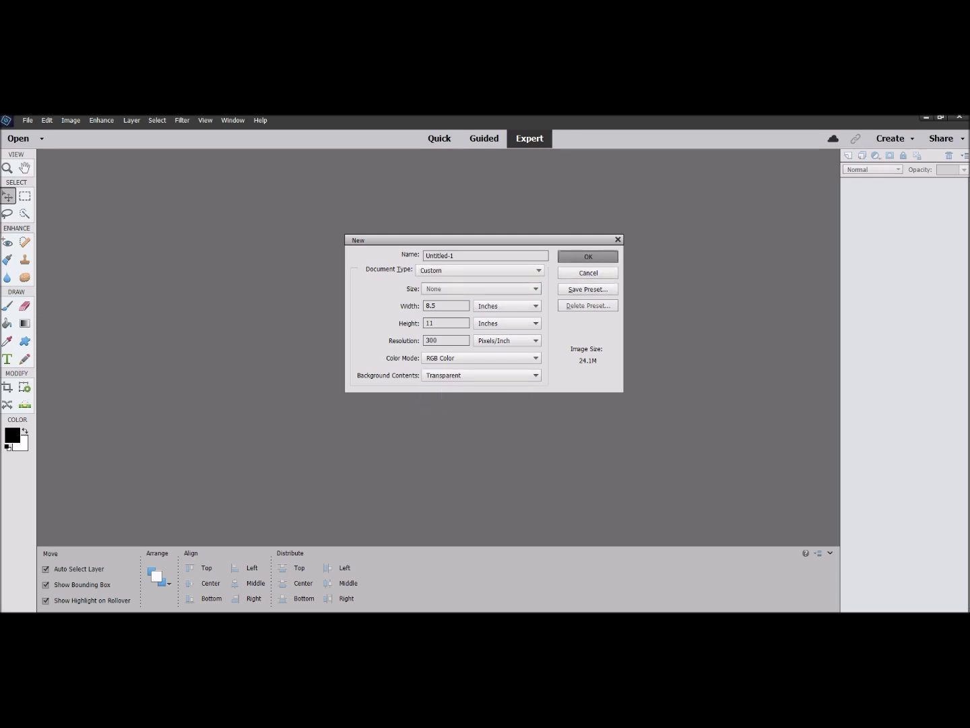
click(589, 257)
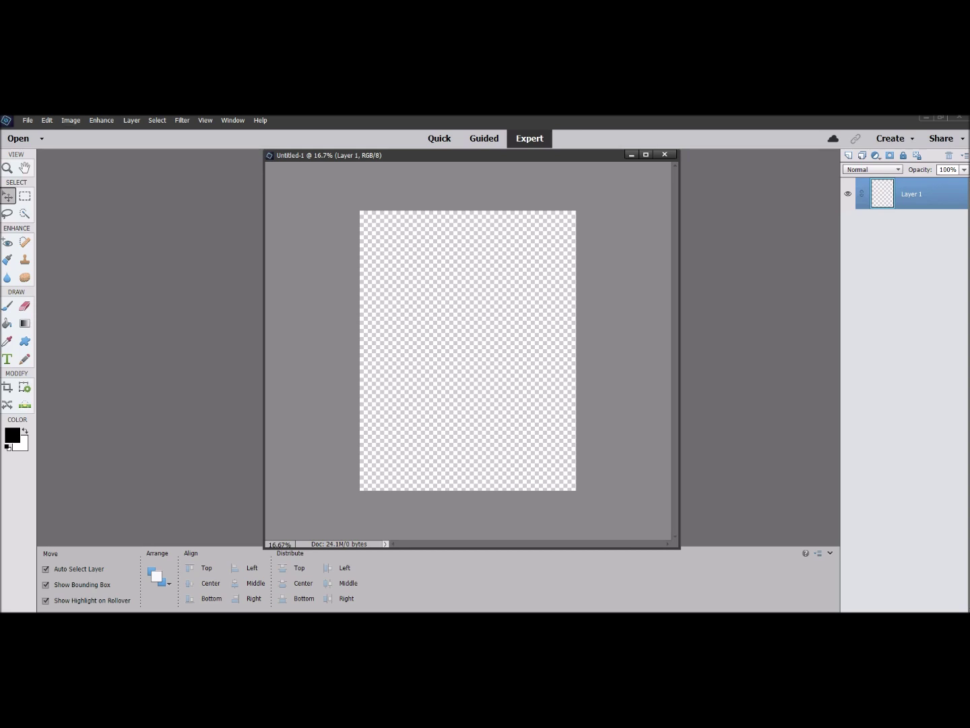
Switch to File Explorer and bring bg_stationery_maryfran from the inner fqb_idyllic_mf folder onto the blank page in Photoshop Elements.
key(alt+Tab)
click(337, 269)
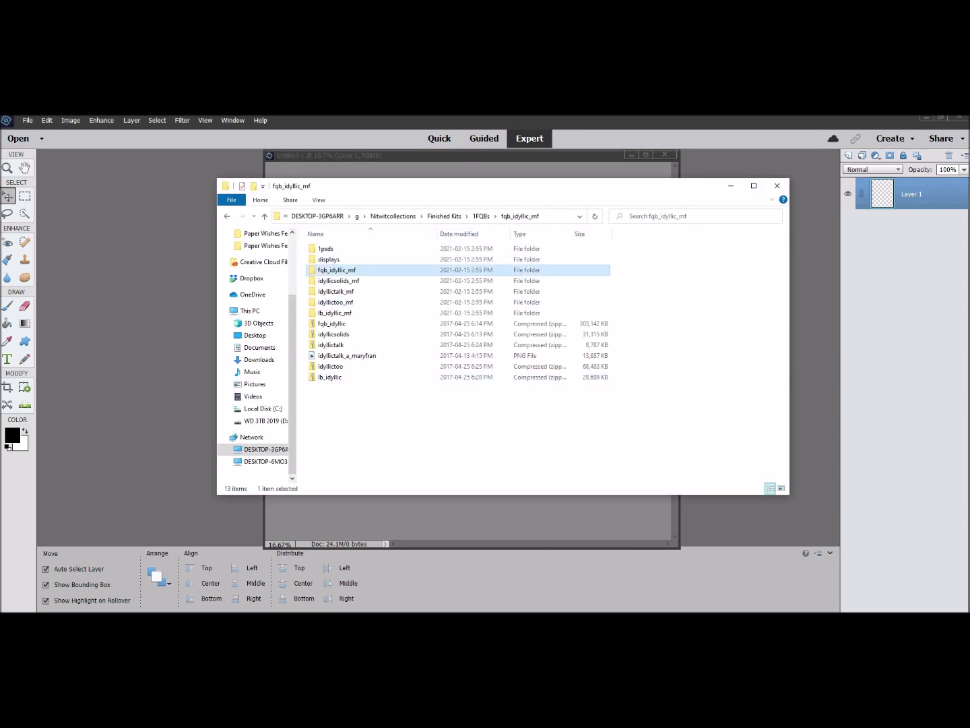
key(Return)
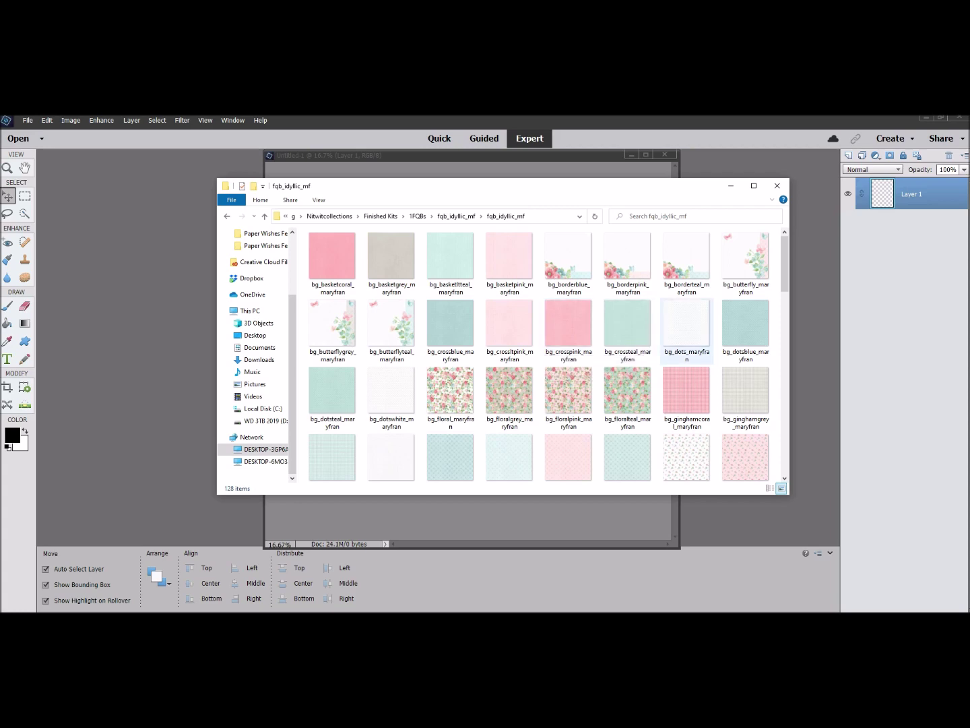
scroll(687, 357, down, 2)
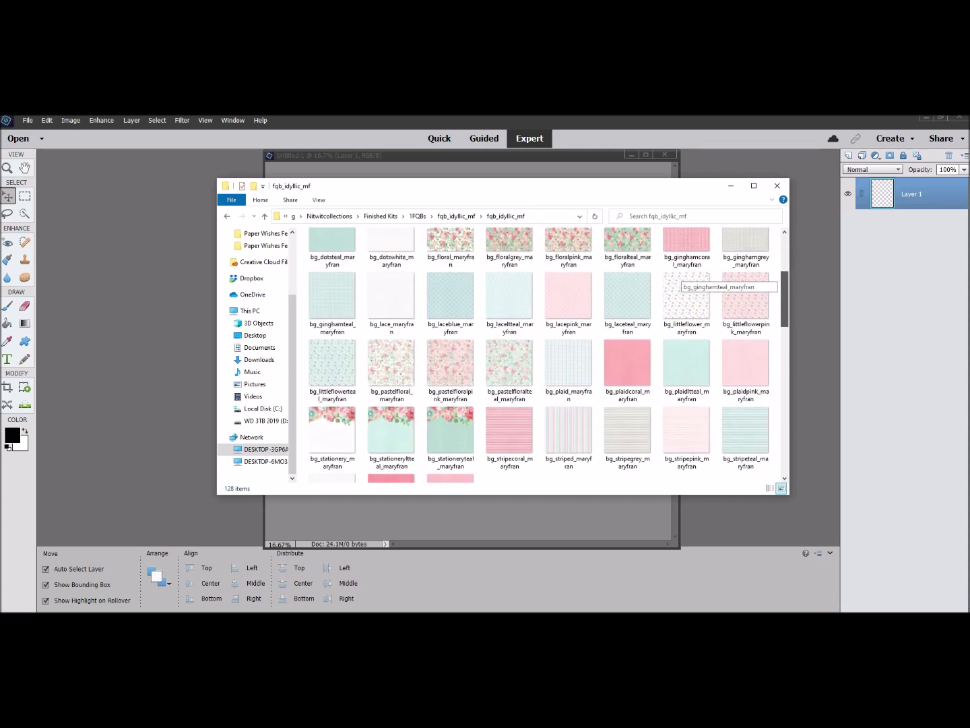
scroll(510, 384, down, 1)
click(332, 384)
drag(332, 385, 141, 314)
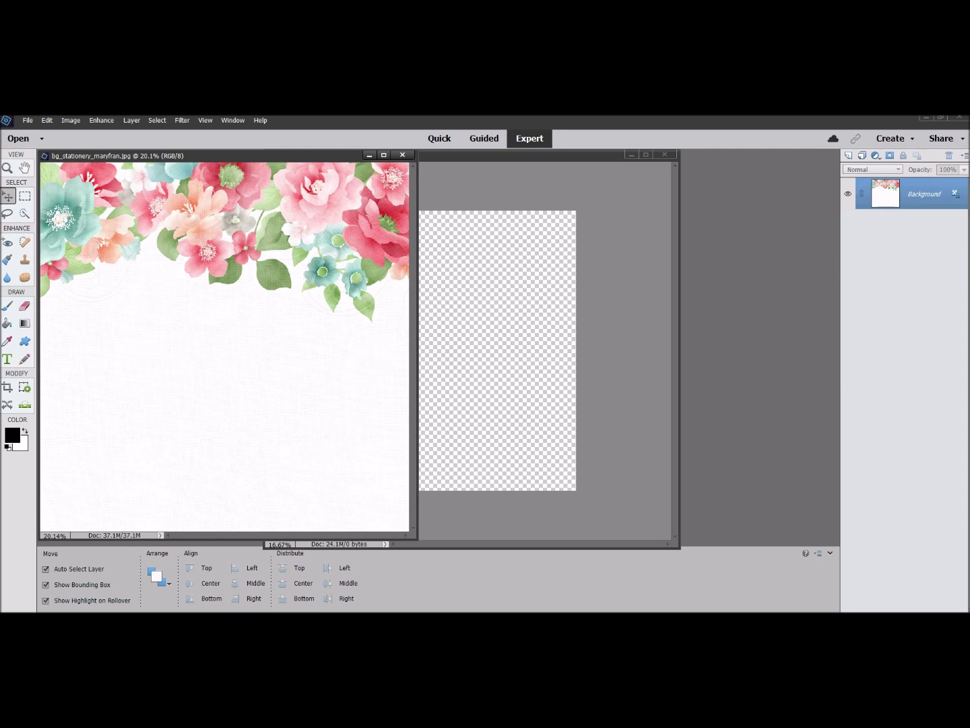
drag(243, 310, 472, 311)
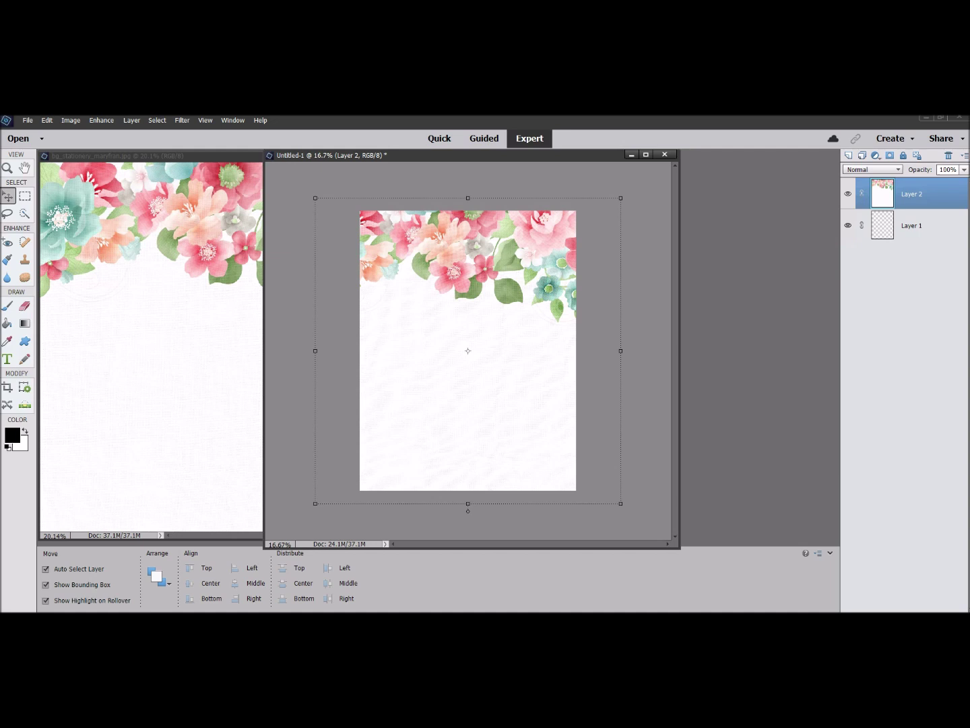
Scale the stationery paper to about 92% flush with the page's left, top and bottom edges, and close its source image.
key(ctrl+t)
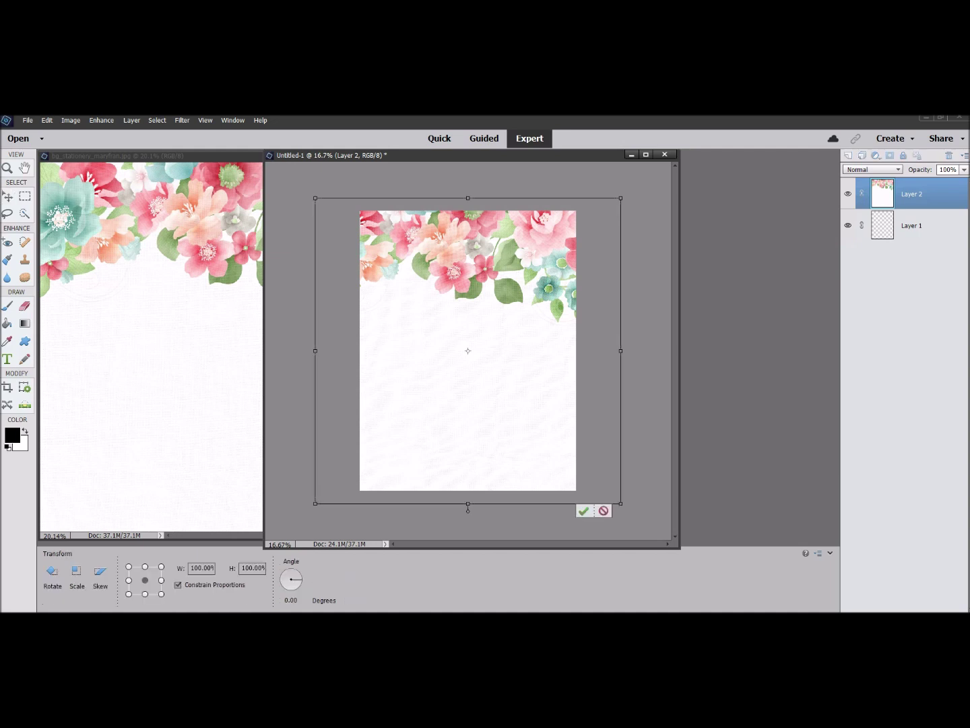
drag(621, 198, 610, 209)
drag(314, 504, 327, 491)
drag(418, 264, 450, 266)
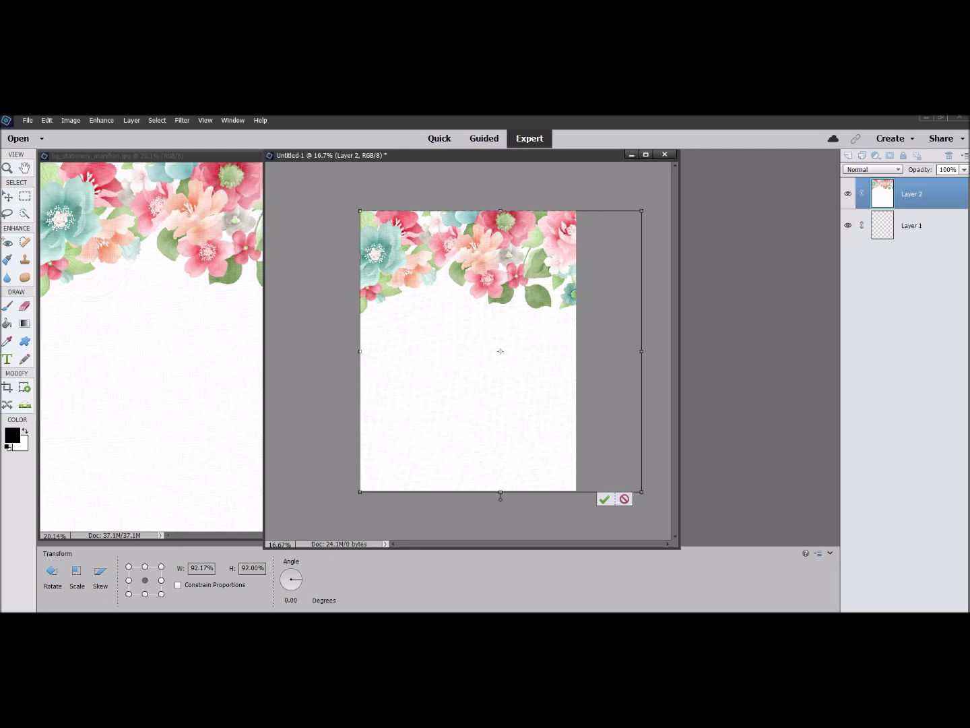
click(604, 499)
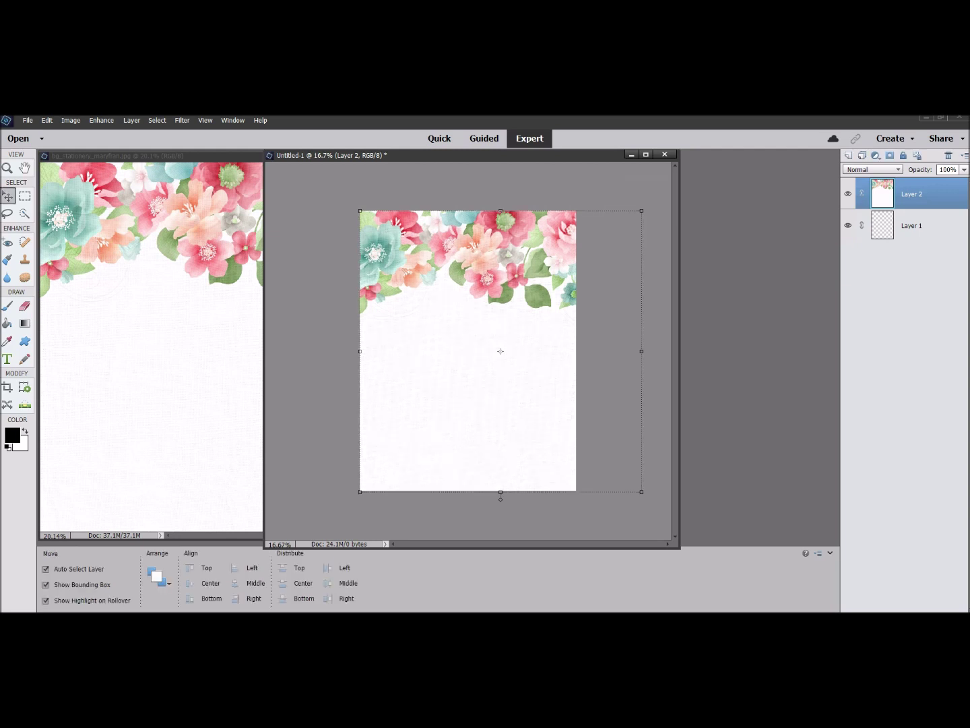
key(ctrl+Tab)
click(404, 154)
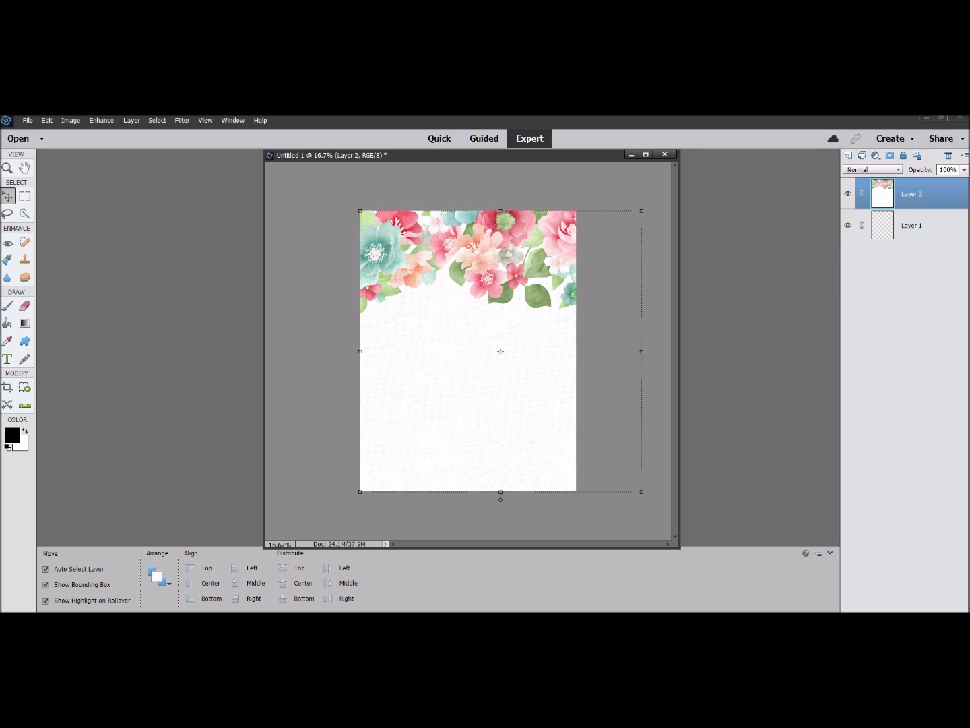
Bring butterfly_1_maryfran from the File Explorer kit folder onto the stationery page and close its source image.
key(alt+Tab)
scroll(646, 356, down, 5)
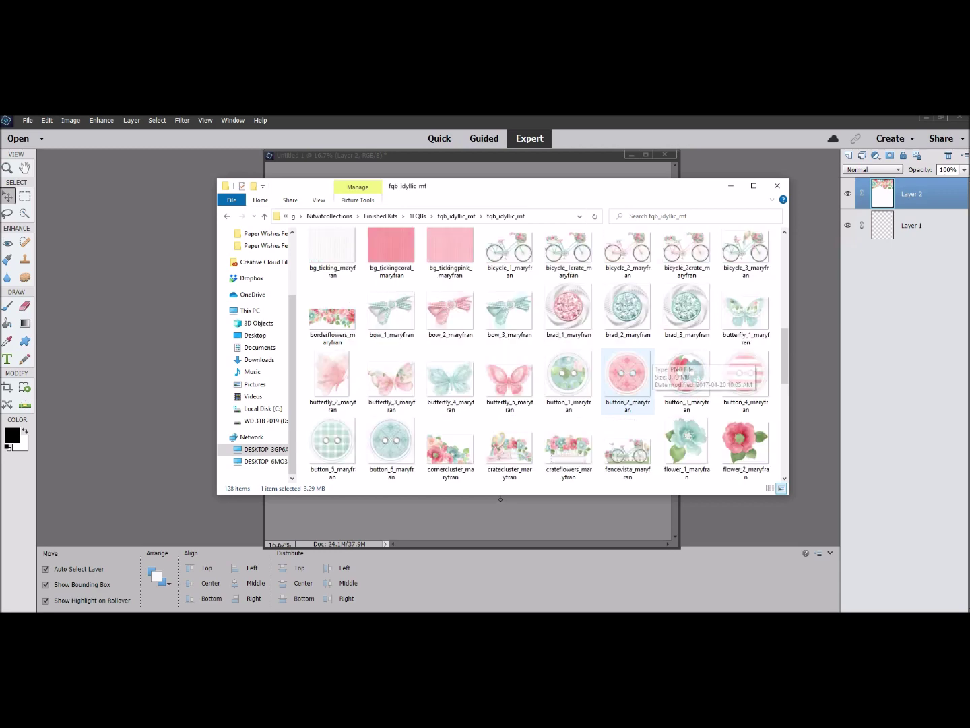
drag(743, 313, 137, 408)
drag(294, 349, 454, 378)
key(ctrl+Tab)
key(ctrl+w)
Scale the butterfly to about 50%, rotate it about 11.5 degrees and place it near the page's lower-left corner.
drag(508, 341, 496, 379)
click(479, 435)
drag(508, 341, 432, 439)
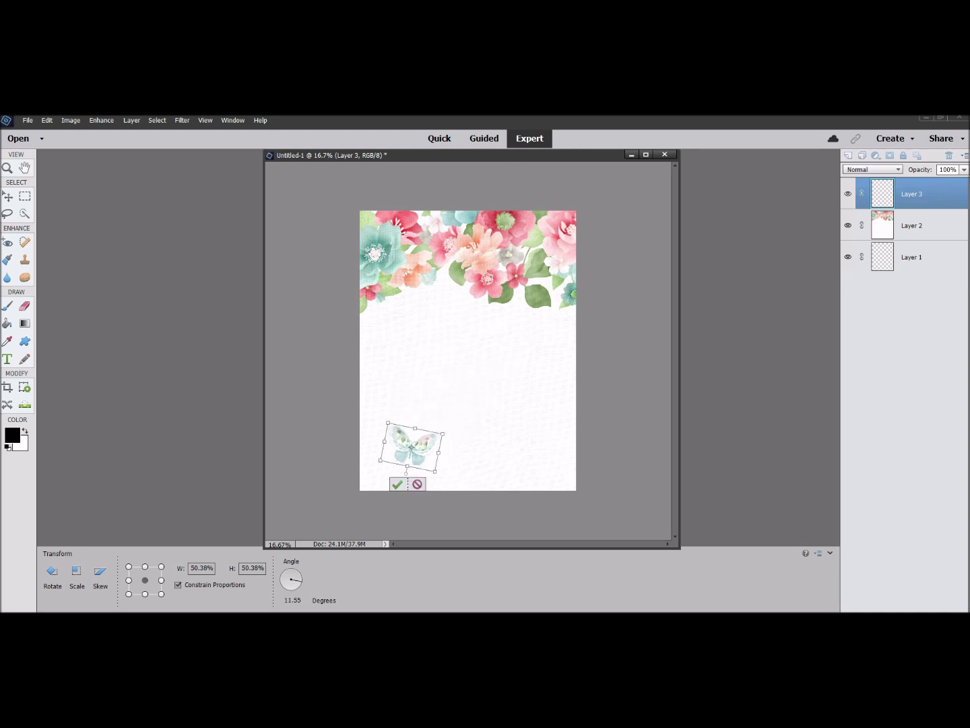
click(397, 483)
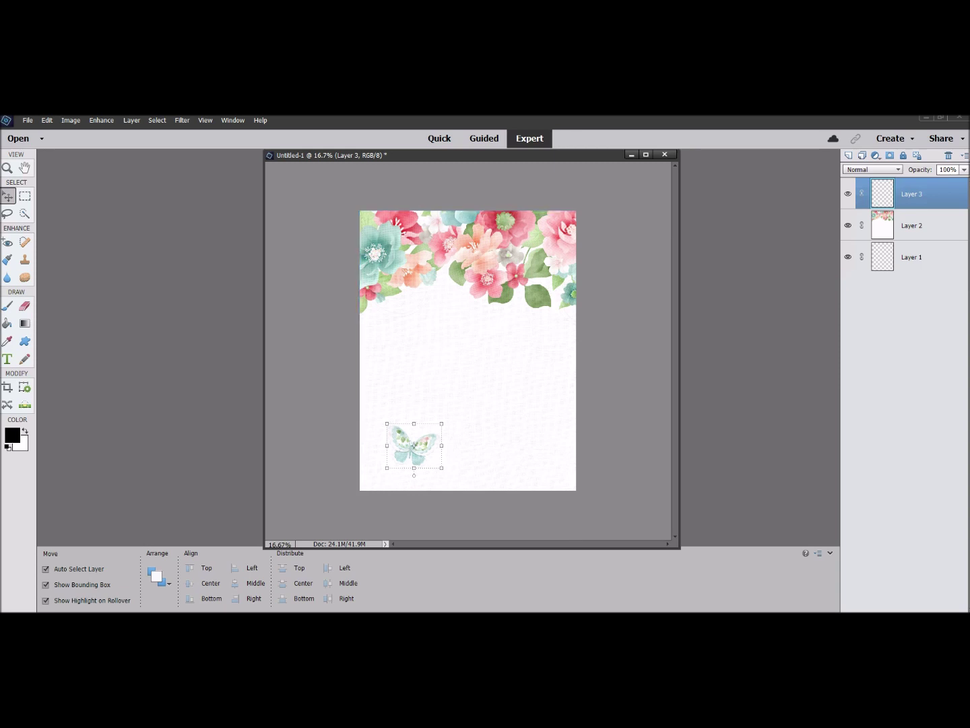
Bring flowercluster_3_maryfran from the File Explorer kit folder onto the stationery page and close its source image.
key(alt+Tab)
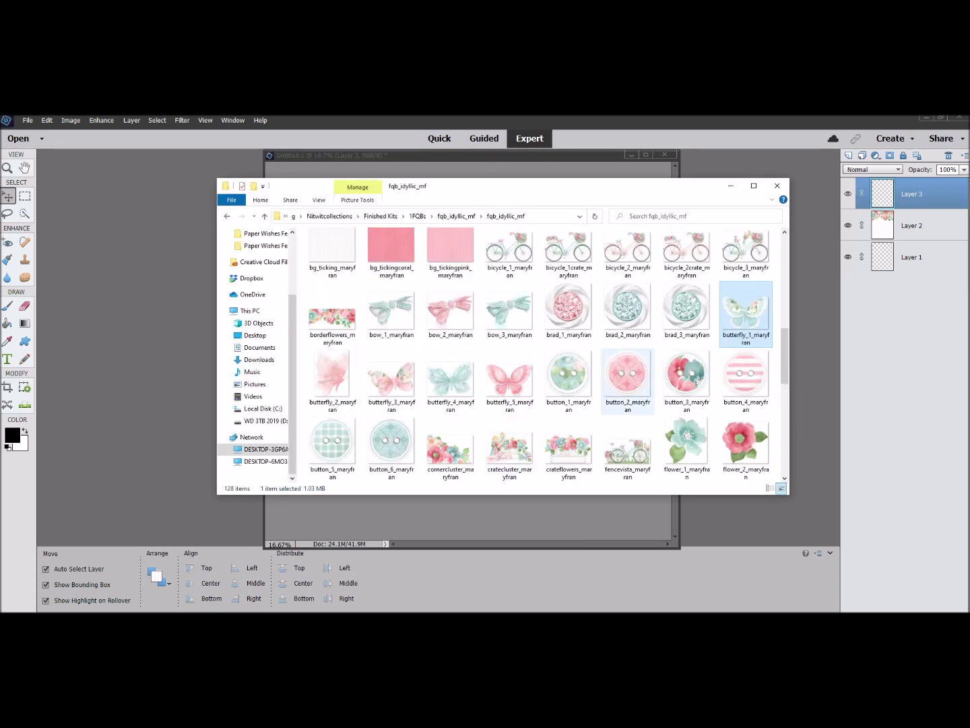
scroll(627, 378, down, 2)
click(391, 377)
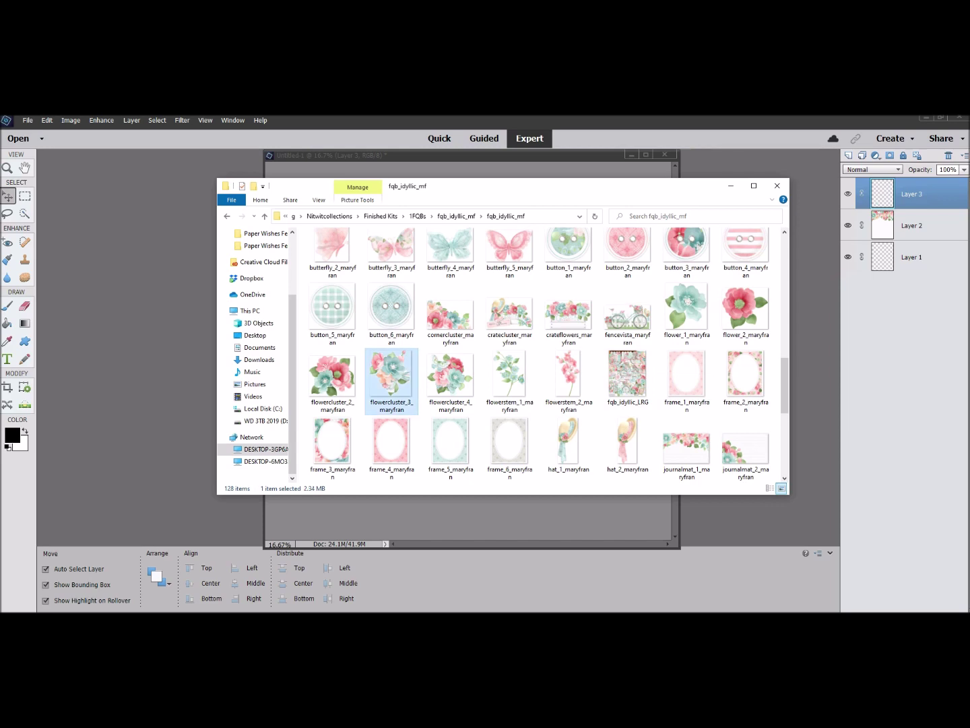
drag(392, 377, 465, 337)
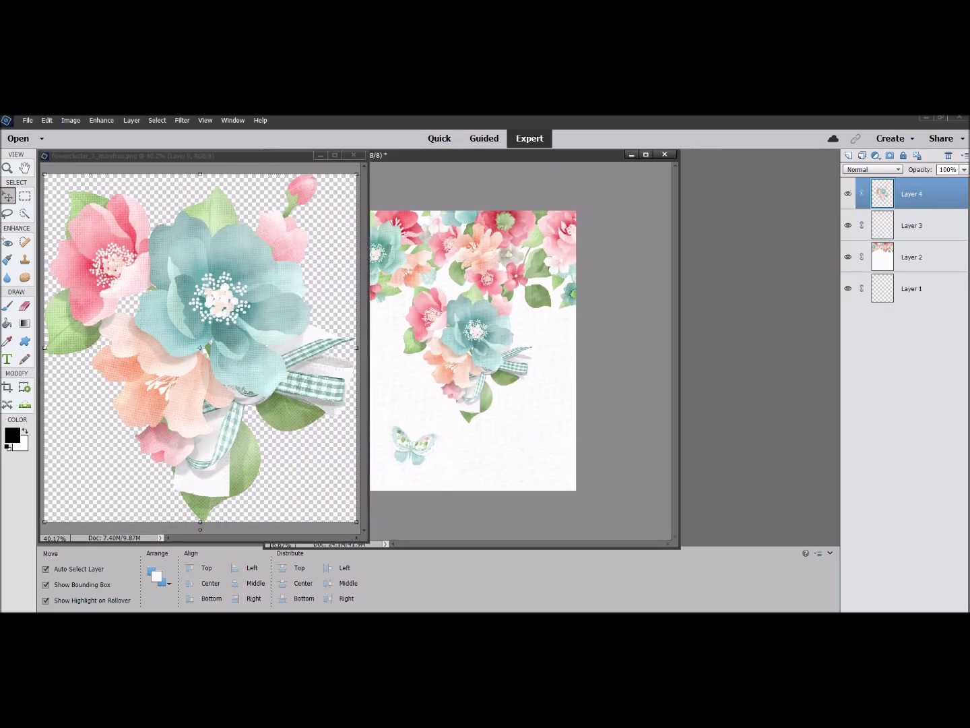
click(353, 154)
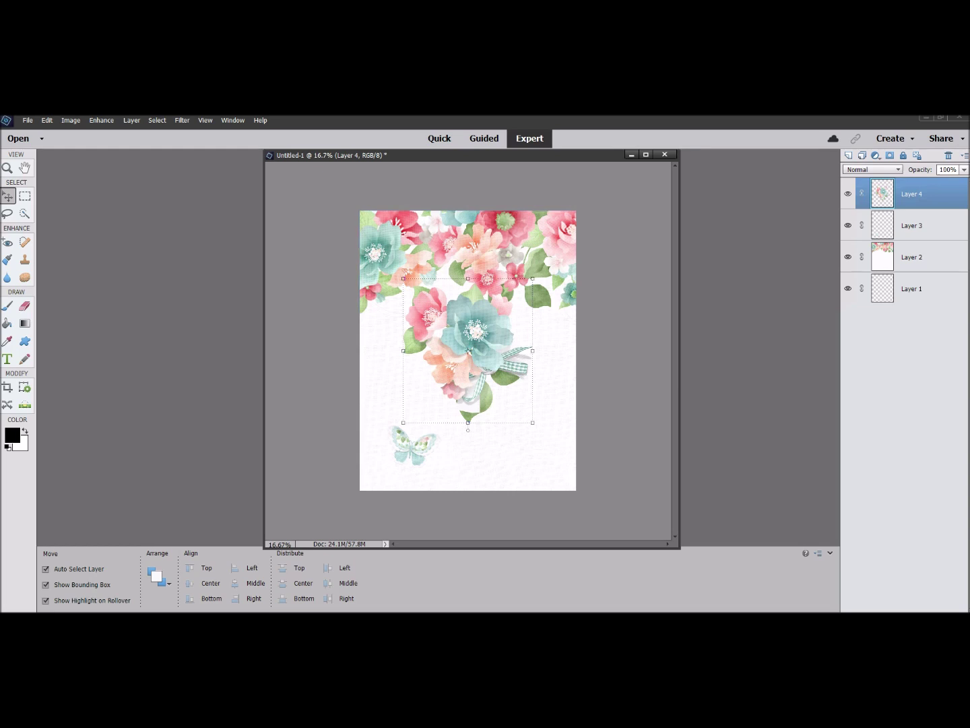
Place the flower cluster behind the butterfly near the page's lower-left corner, scaled to about 59.5%.
drag(479, 286, 470, 324)
drag(910, 194, 909, 236)
drag(472, 331, 432, 408)
drag(396, 450, 404, 440)
drag(441, 400, 446, 395)
drag(407, 439, 403, 440)
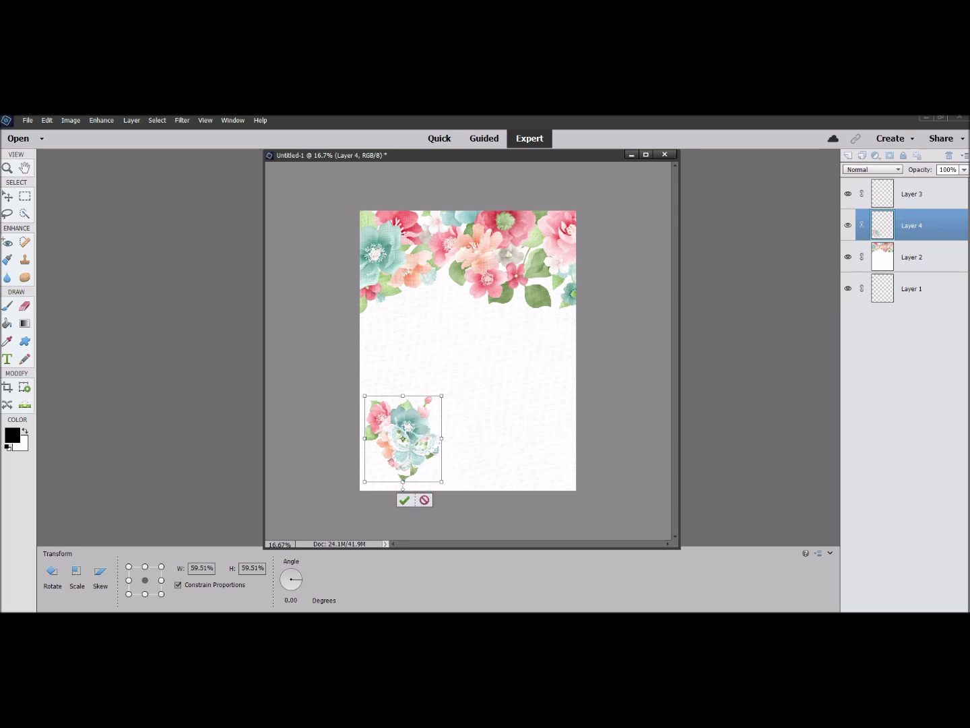
key(Return)
Scale the butterfly to about 75% of its size and place it at the flower cluster's lower-right side.
click(414, 445)
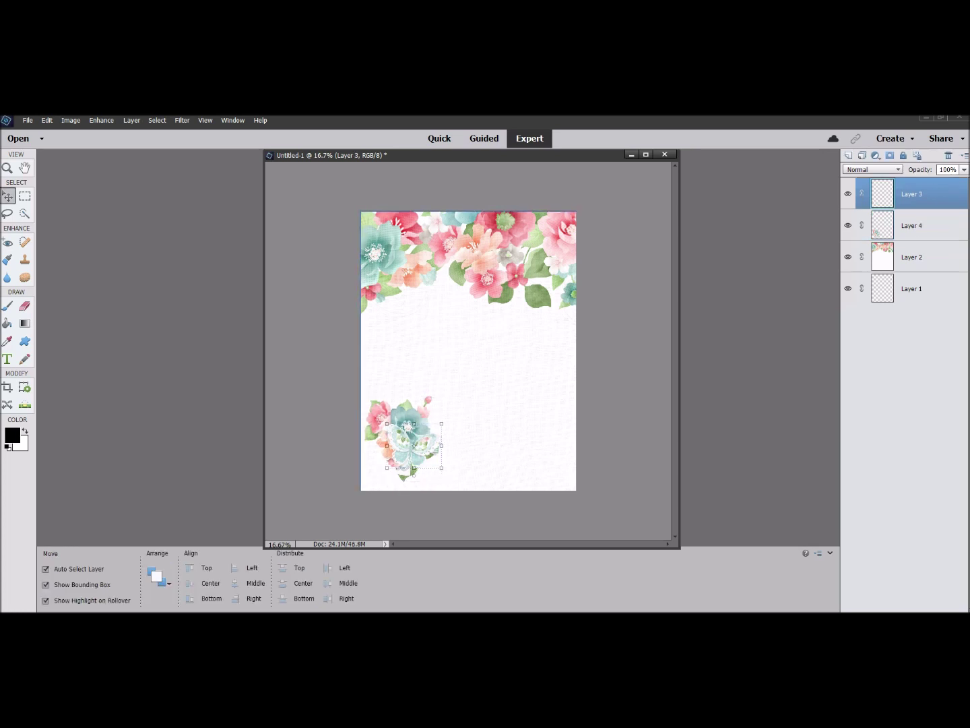
drag(414, 445, 455, 443)
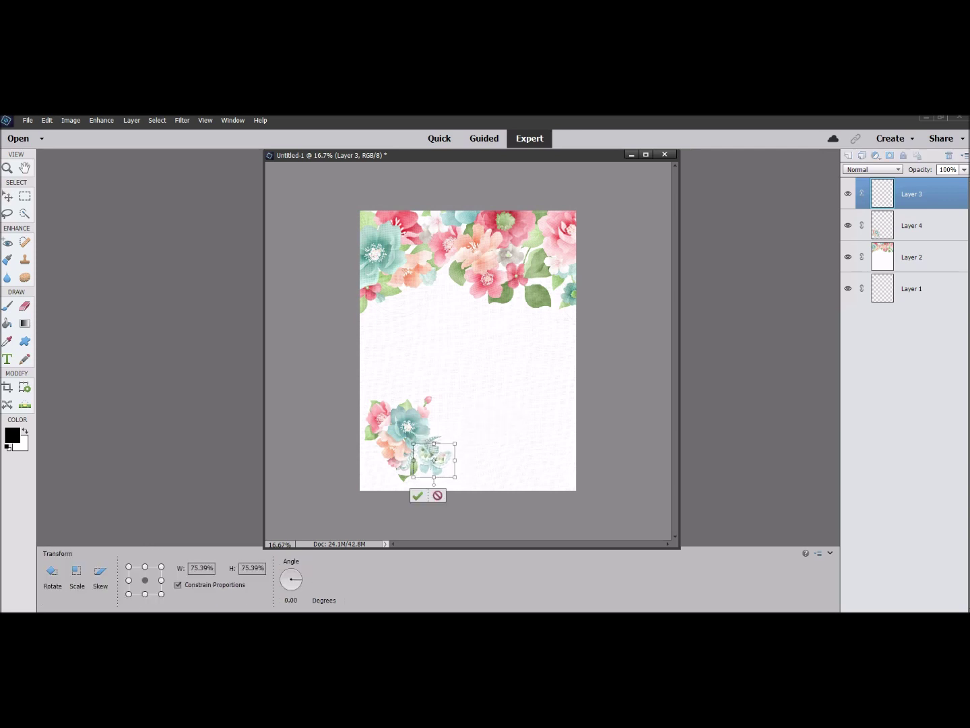
click(418, 495)
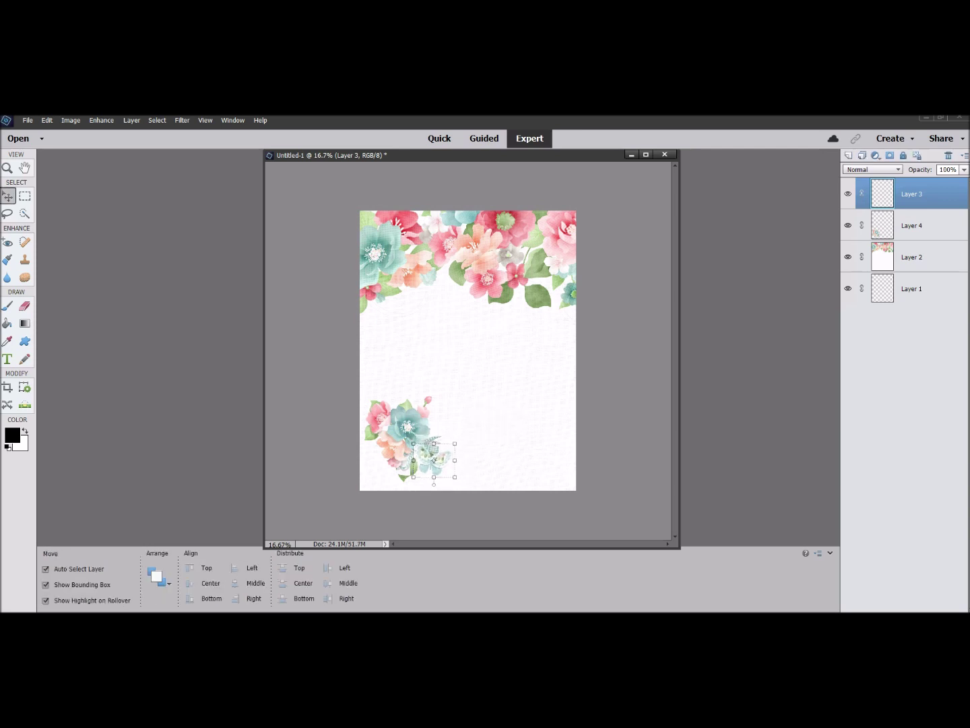
Examine the flower cluster and butterfly at 50% zoom.
click(280, 544)
text(50)
key(Return)
scroll(367, 448, down, 5)
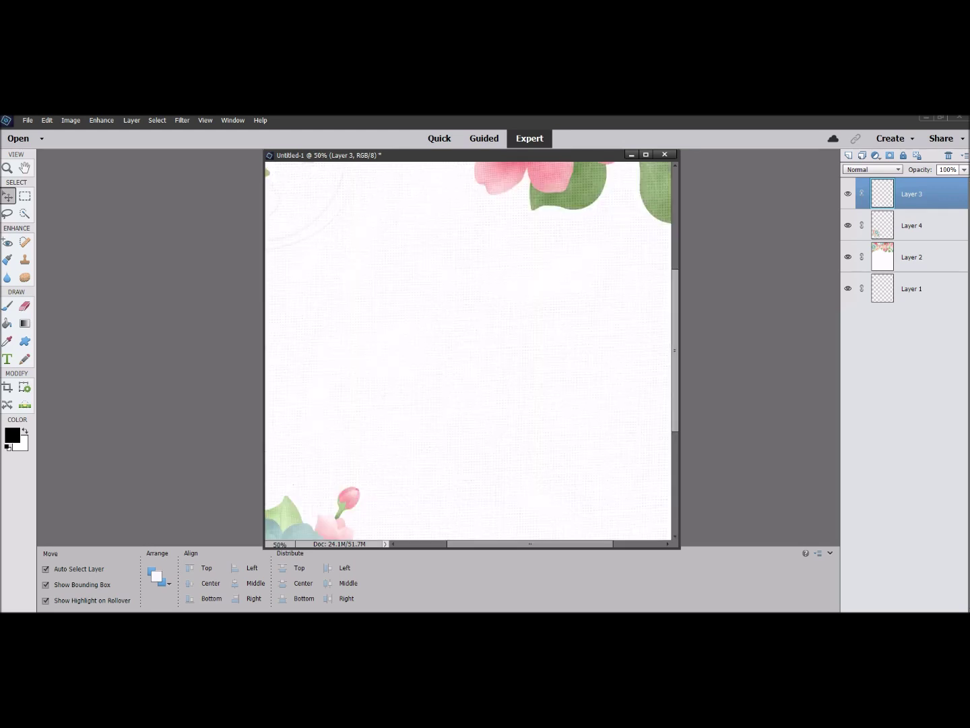
scroll(468, 350, left, 5)
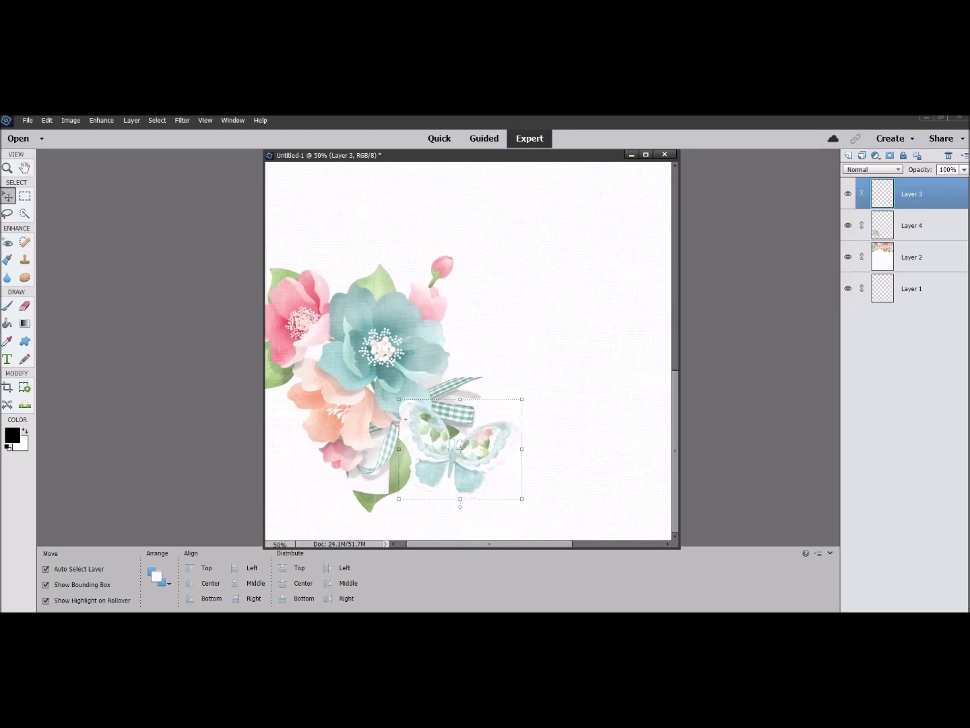
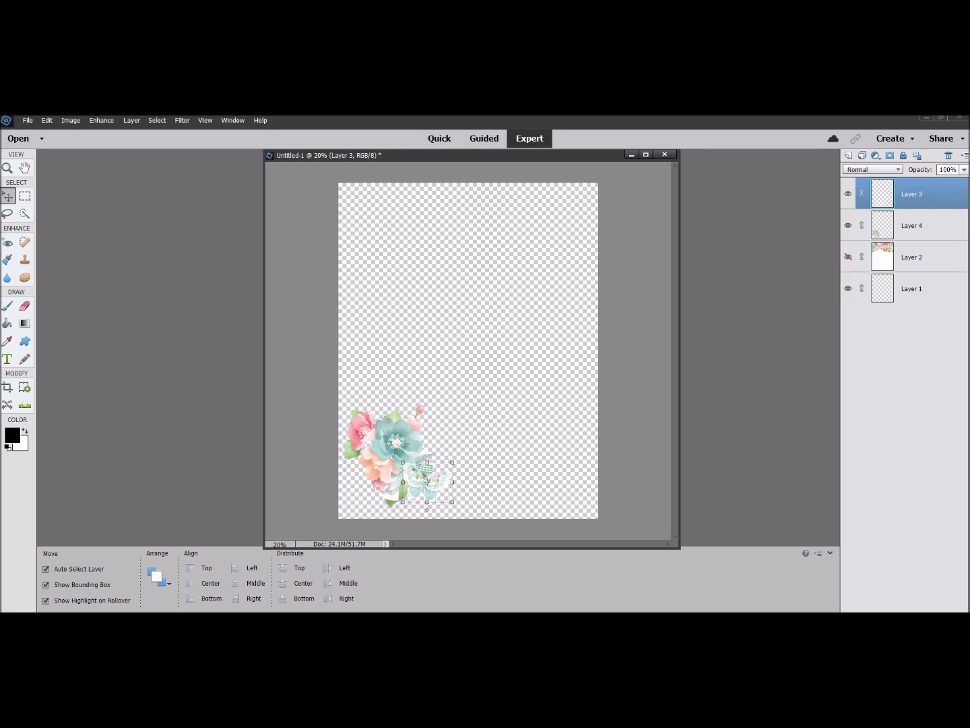
Undo the hiding of the stationery background layer.
key(ctrl+z)
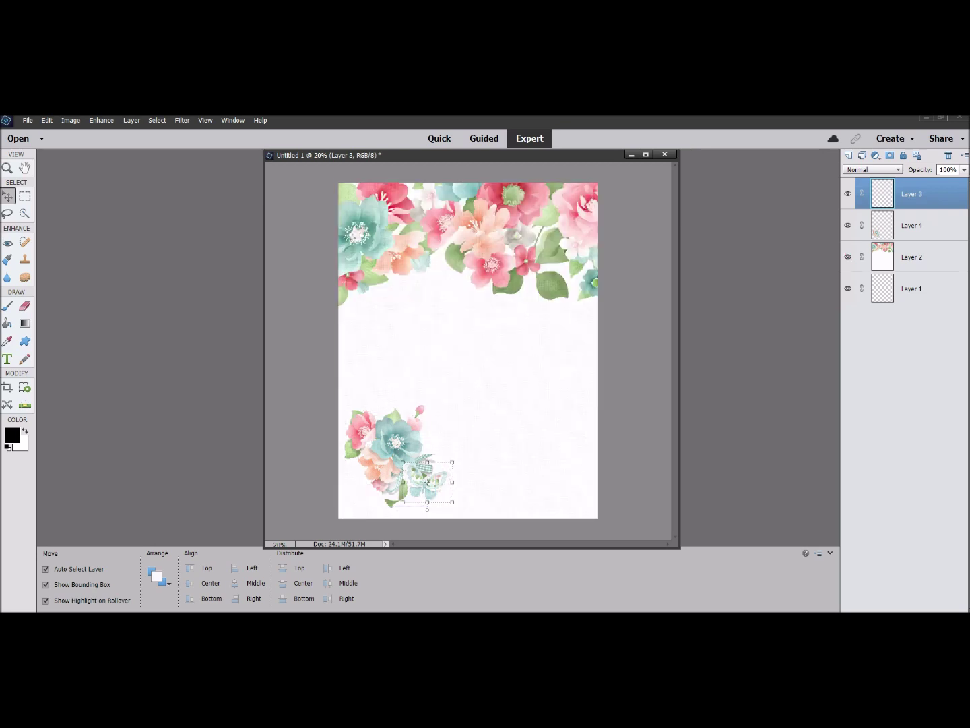
Redo and undo the hiding of the background paper, and inspect the flower cluster and butterfly at 50% zoom.
key(ctrl+y)
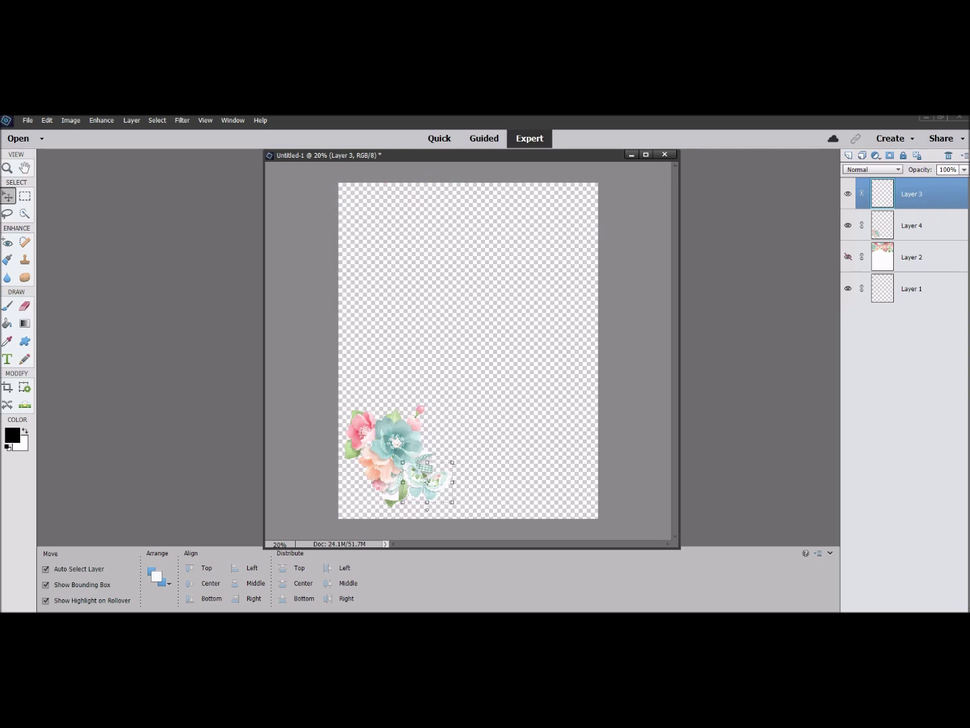
key(ctrl+z)
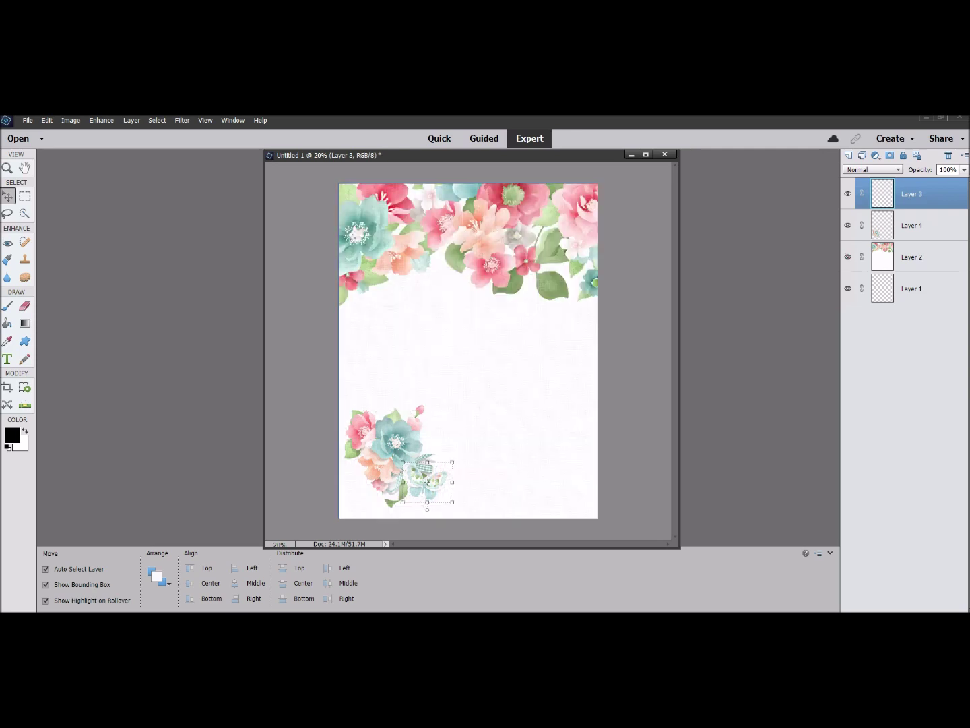
click(279, 543)
text(50)
key(Return)
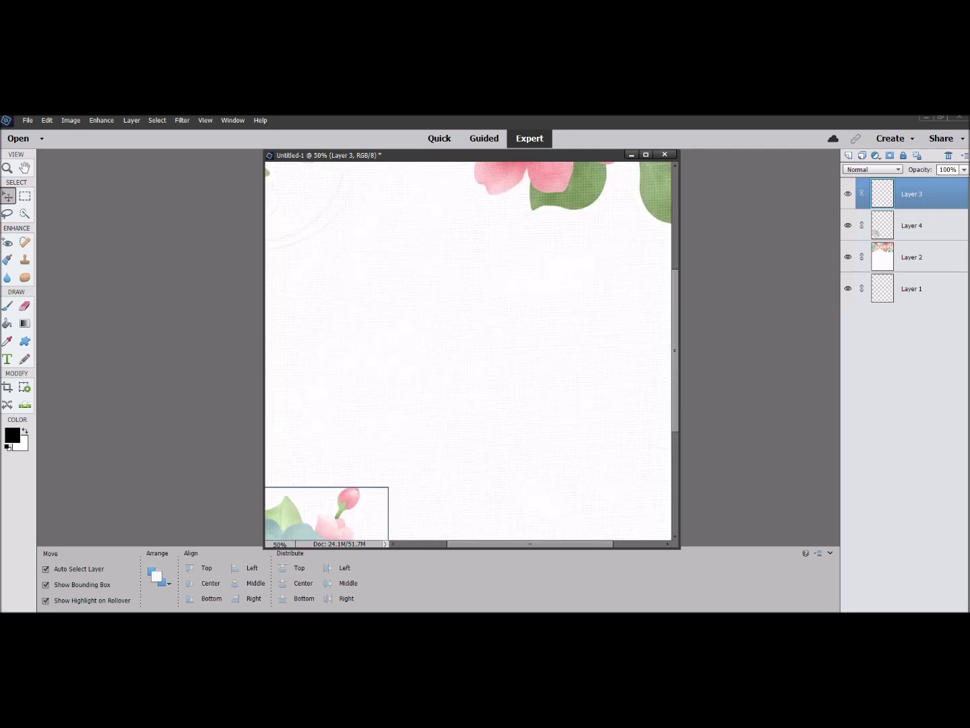
scroll(468, 350, down, 5)
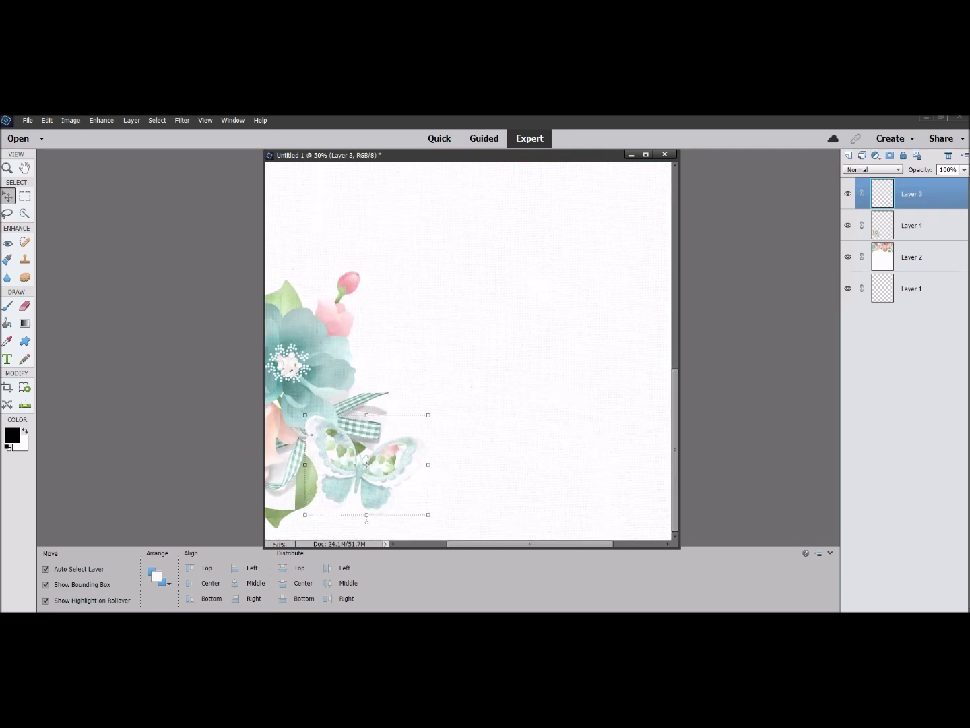
scroll(468, 350, left, 3)
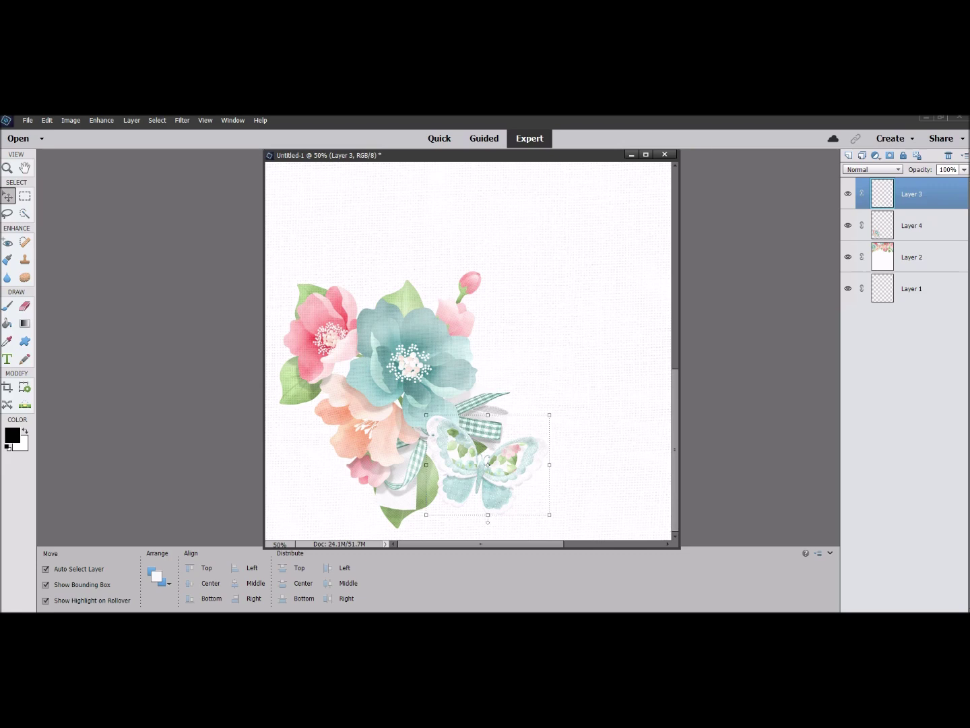
Try several preset drop shadow styles on the butterfly layer, including Hard Edge.
key(F7)
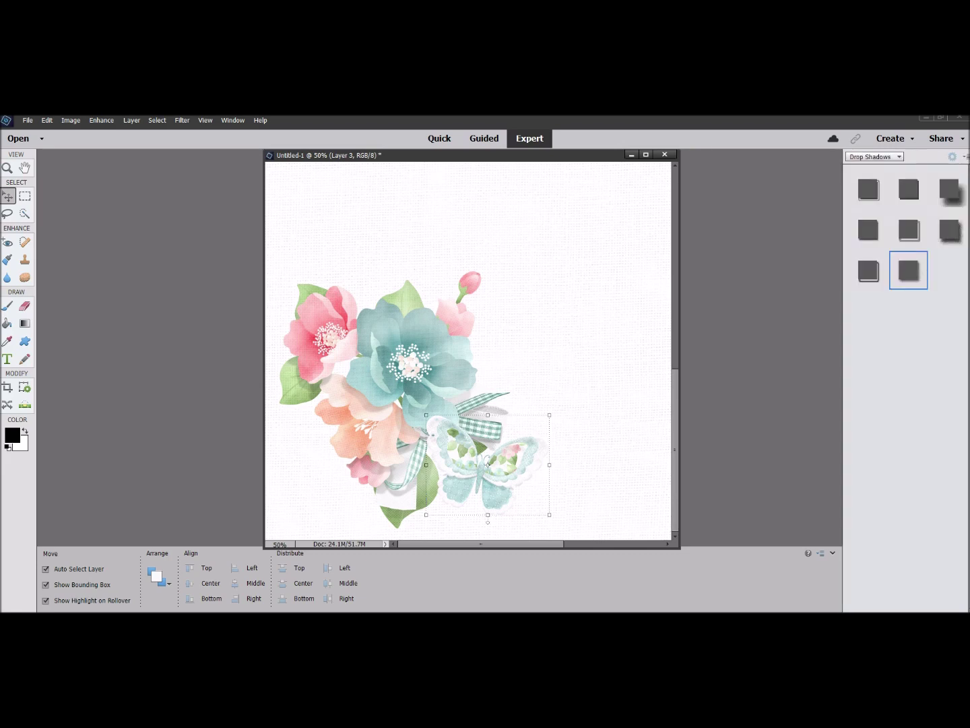
click(874, 156)
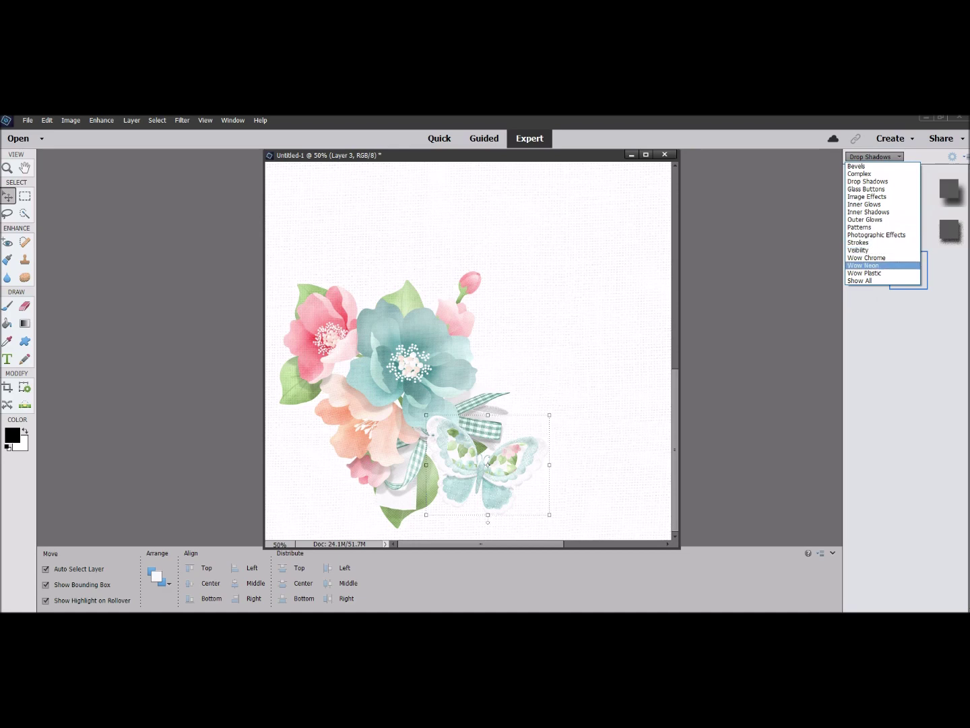
click(868, 181)
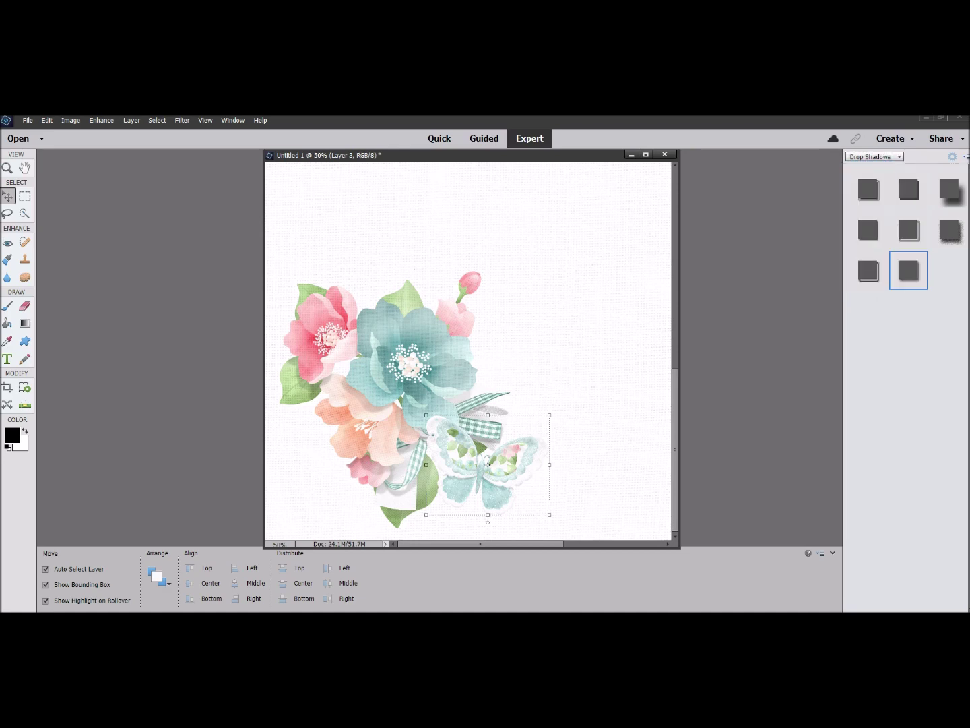
click(867, 189)
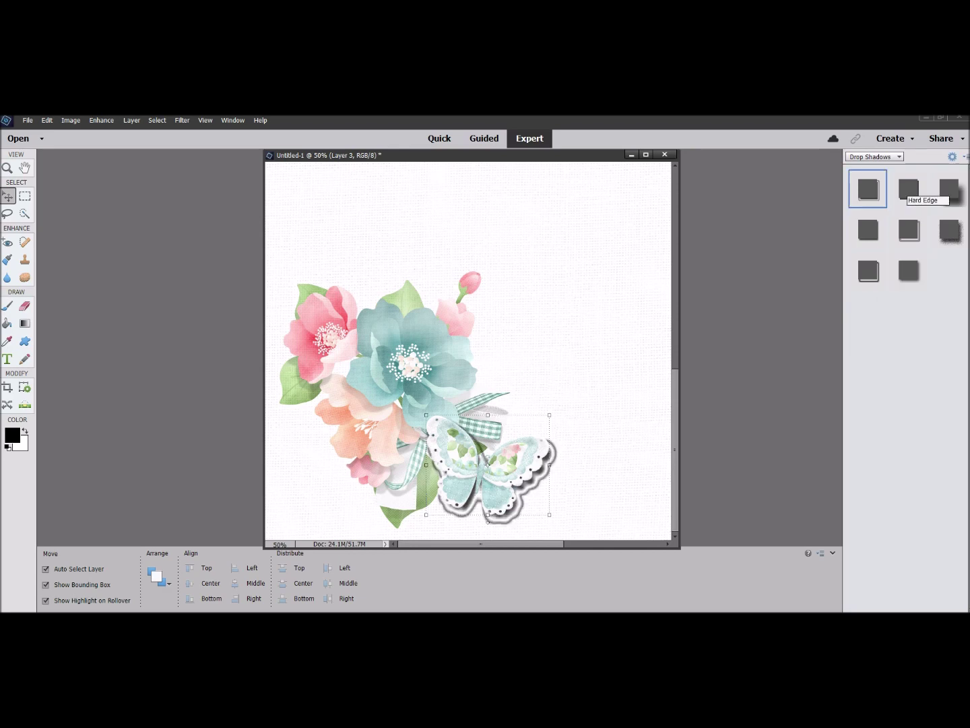
click(909, 189)
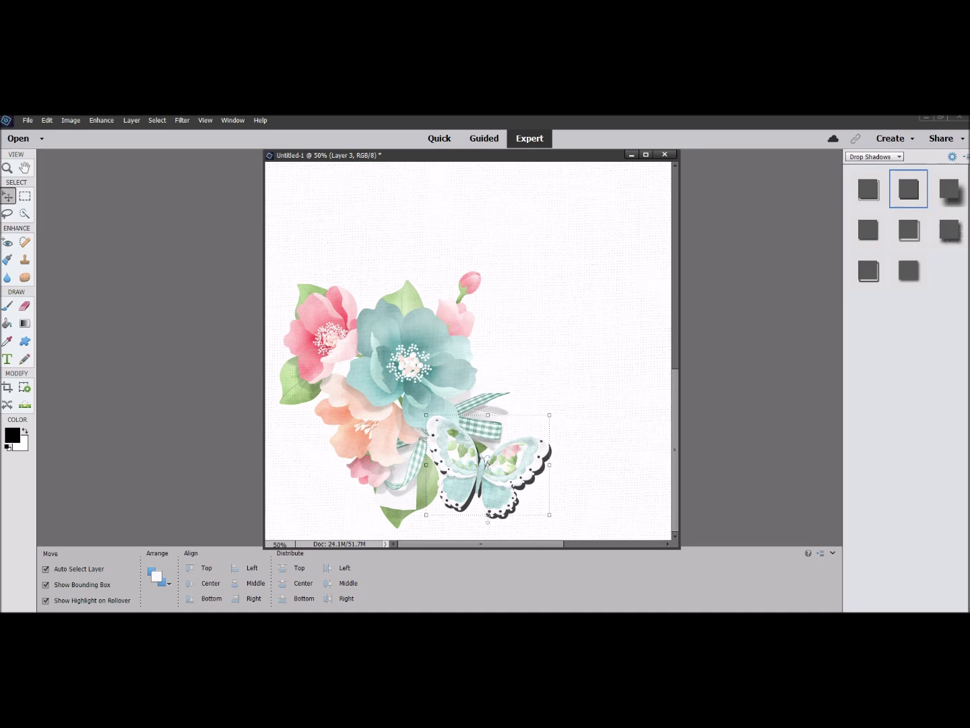
click(868, 229)
click(909, 229)
click(909, 270)
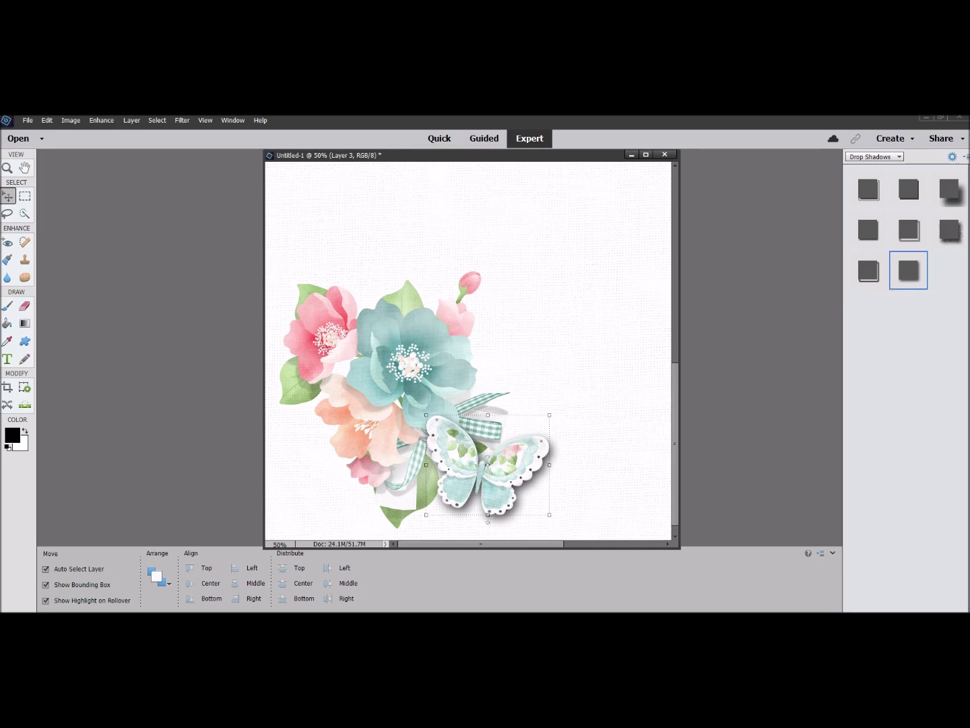
Clear the preset layer style from the butterfly layer.
key(F11)
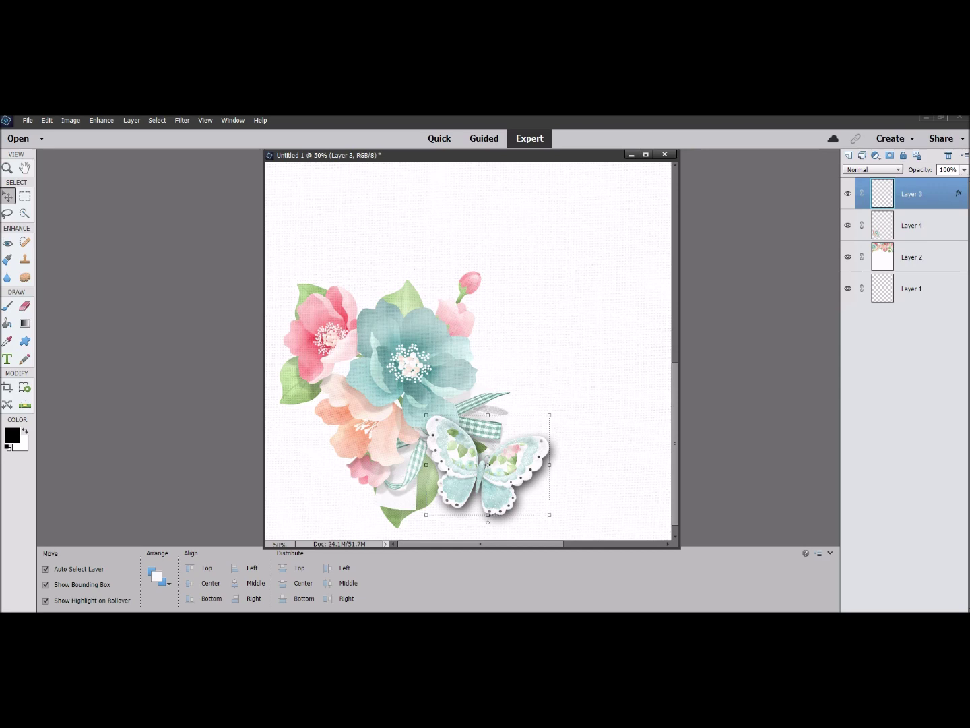
right_click(899, 194)
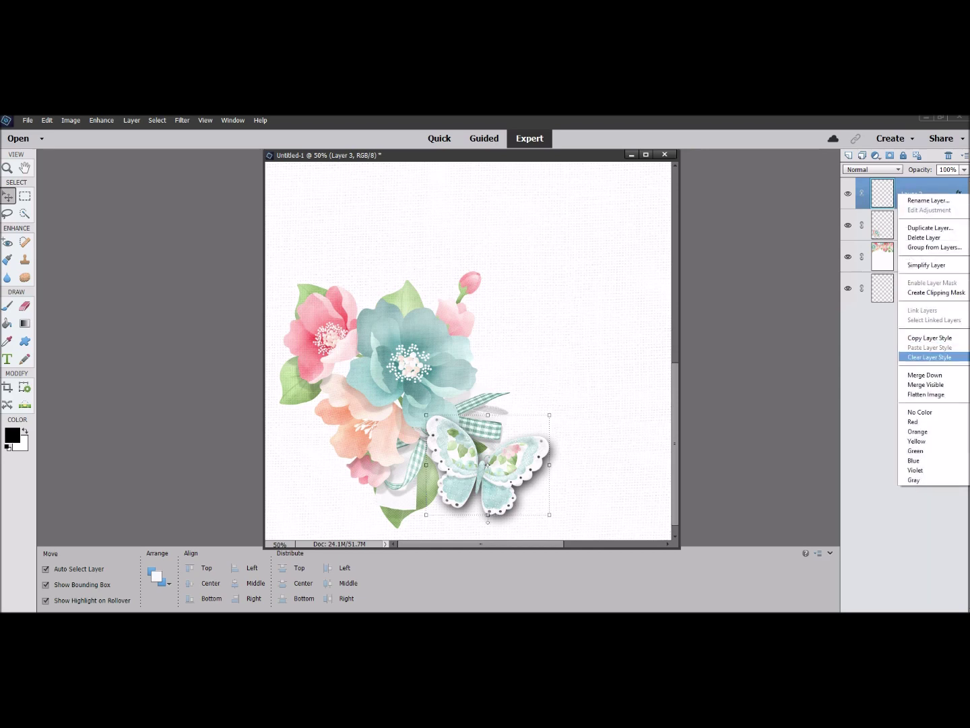
click(930, 357)
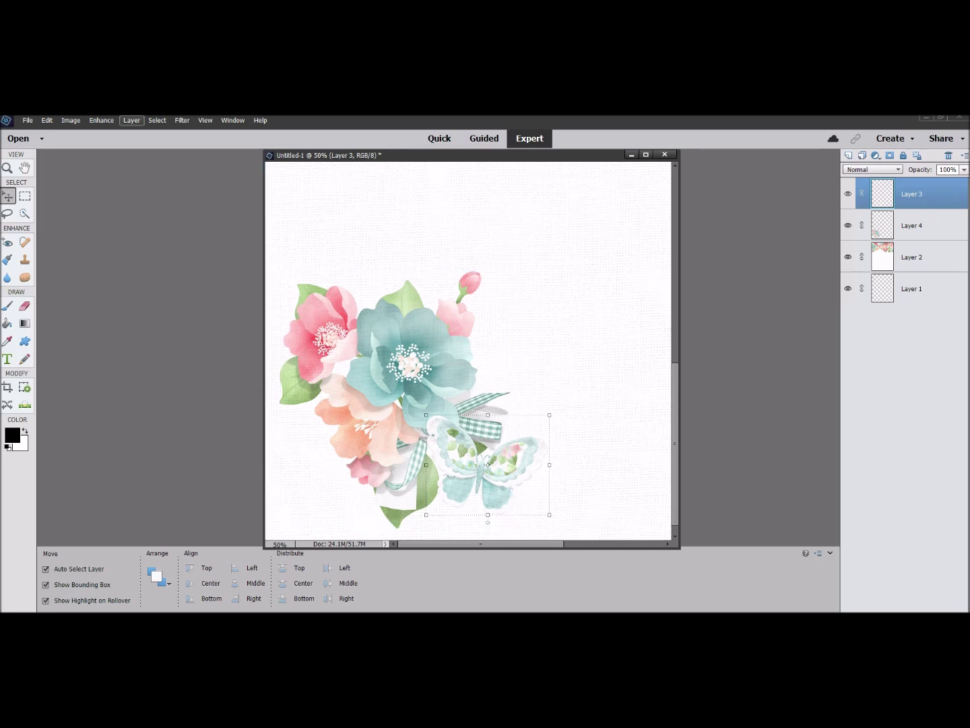
Enable a custom drop shadow in the butterfly layer's style settings.
click(131, 120)
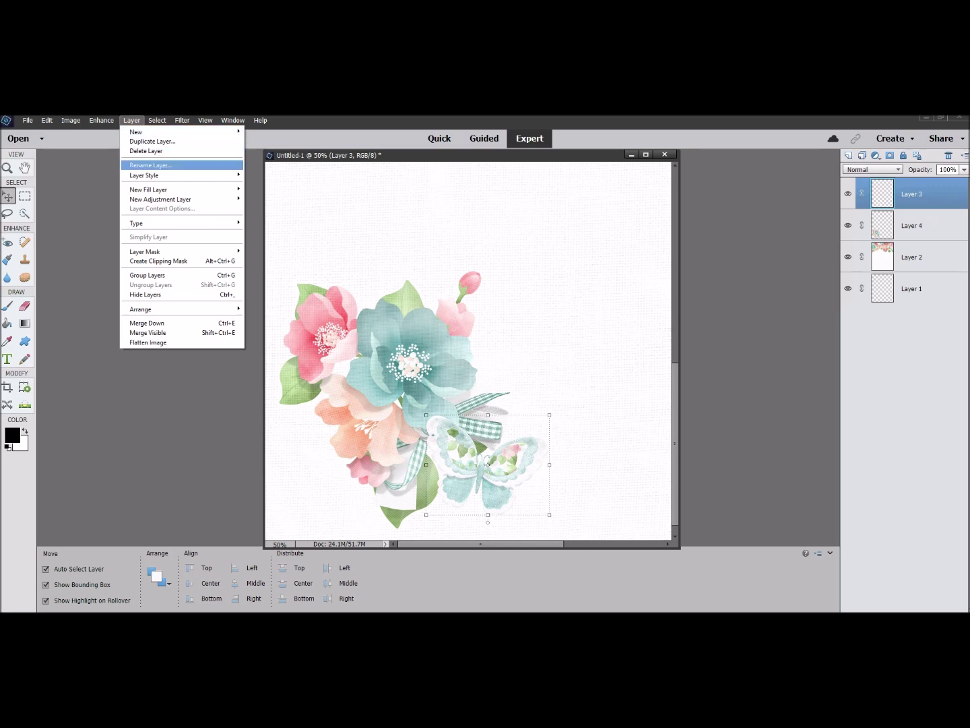
mouse_move(155, 175)
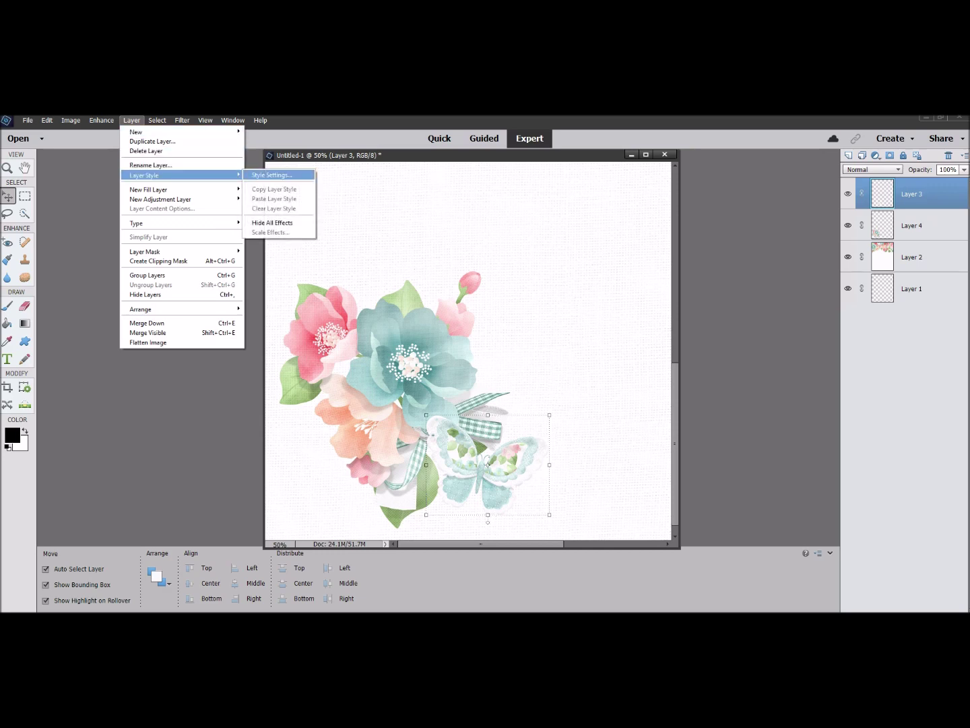
click(272, 175)
drag(526, 305, 622, 245)
click(587, 331)
click(596, 331)
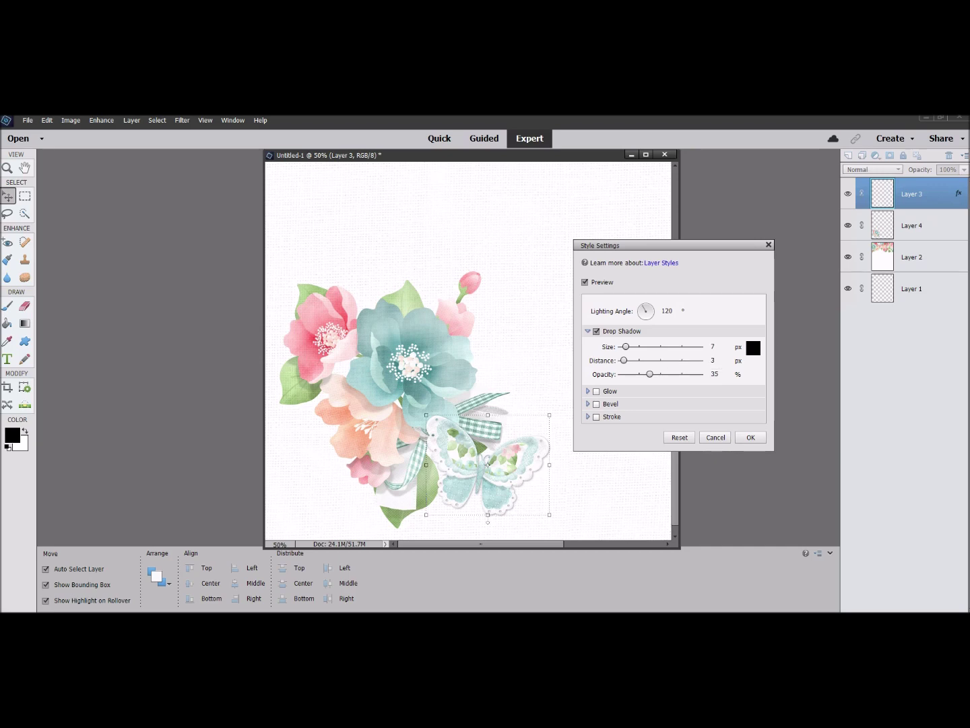
Try shadow opacities of 100%, 8% and 68% and shadow sizes of 195 px and 3 px on the butterfly.
mouse_move(649, 374)
mouse_down()
mouse_move(658, 374)
mouse_move(632, 374)
mouse_move(664, 374)
mouse_up()
drag(665, 374, 700, 373)
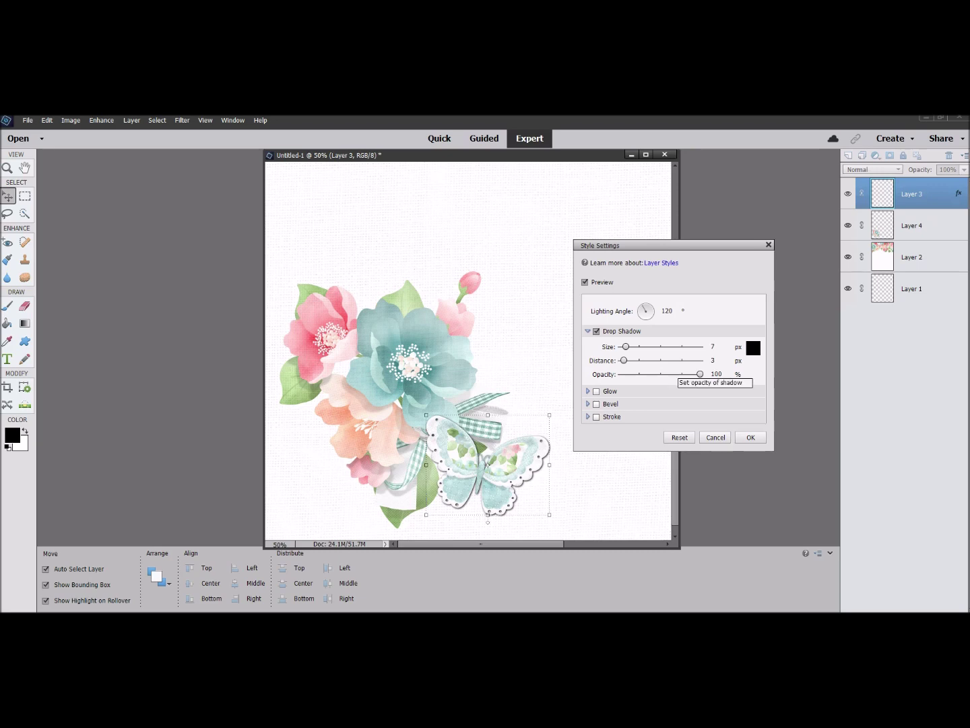
drag(700, 374, 628, 374)
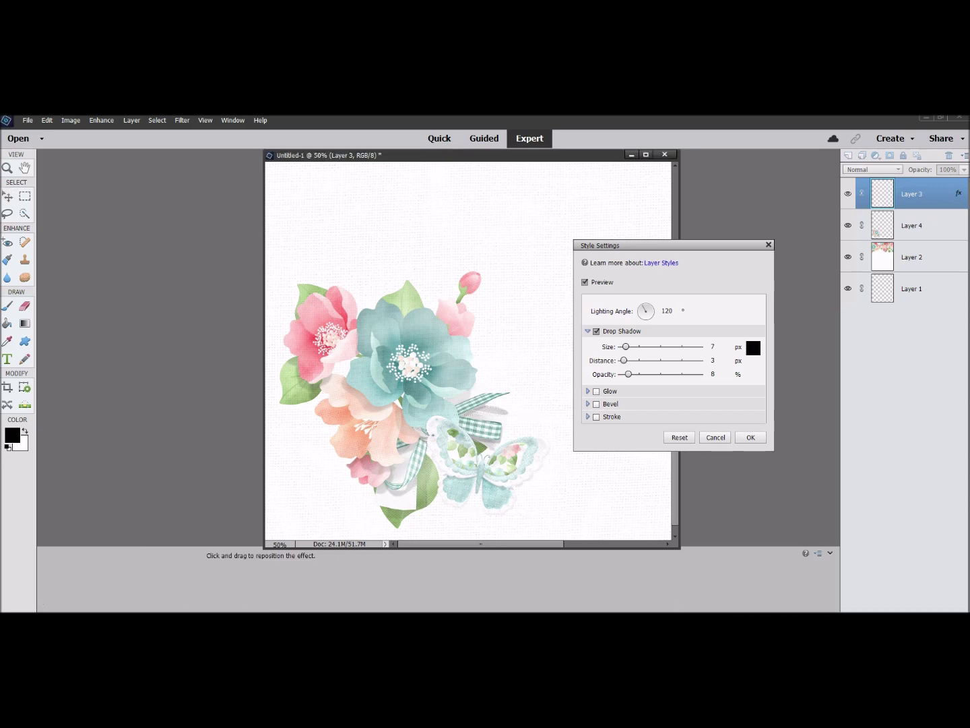
drag(629, 374, 675, 374)
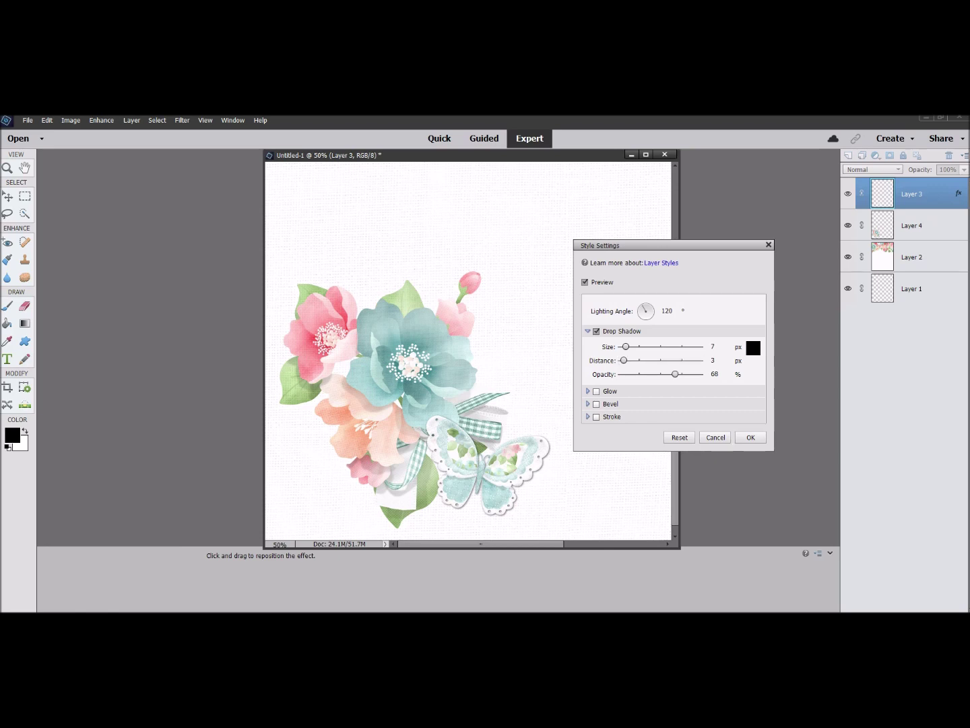
drag(625, 346, 662, 346)
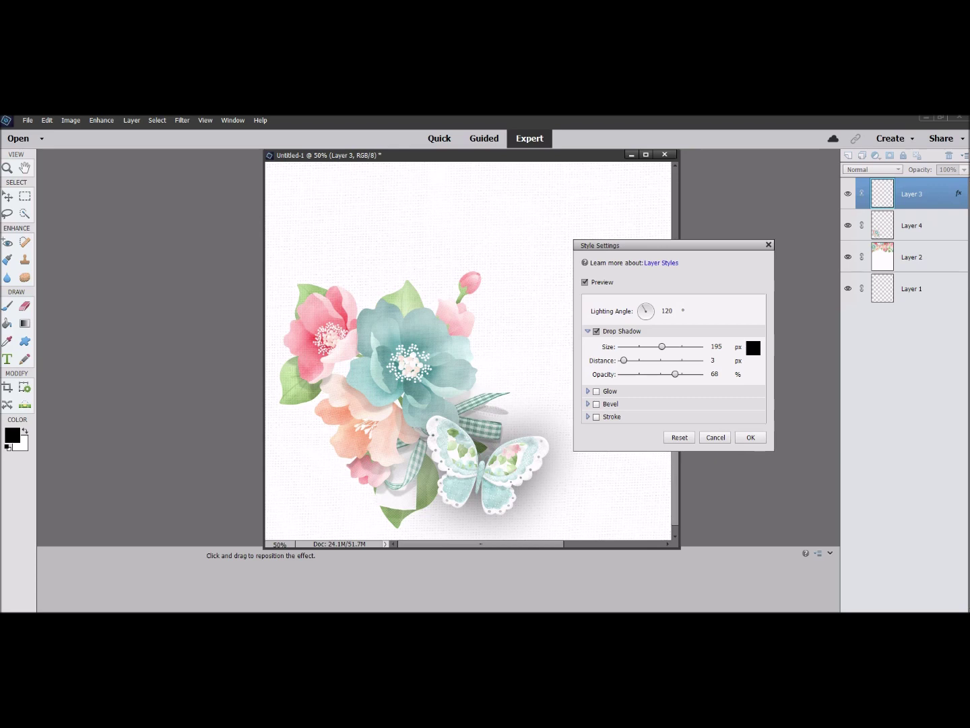
drag(662, 346, 624, 346)
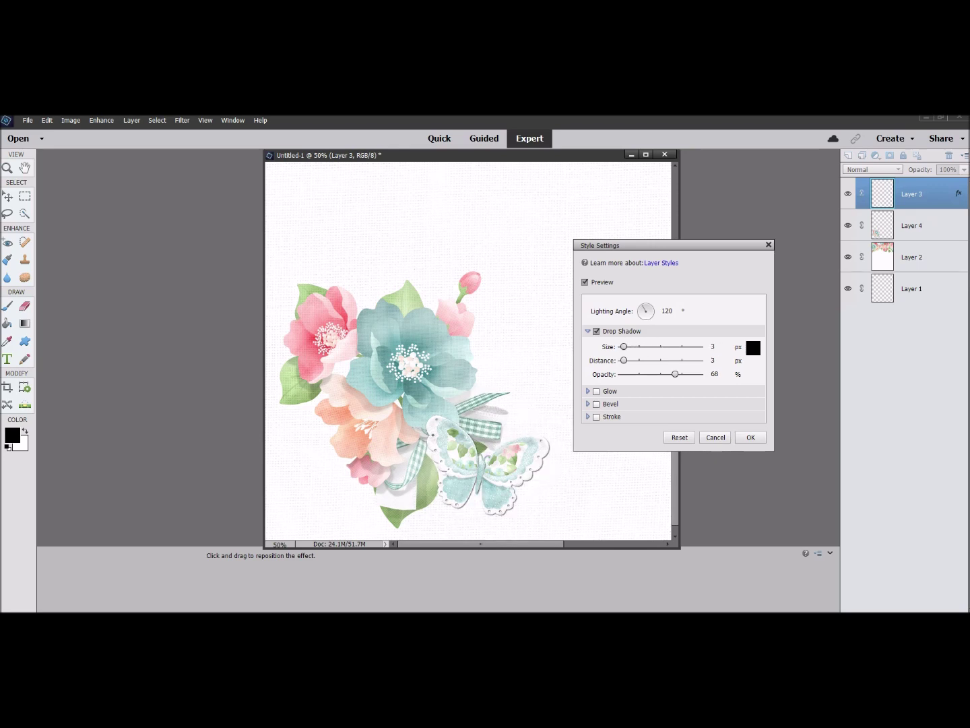
Set the butterfly's drop shadow to 29 px size, 21 px distance and 22% opacity.
drag(624, 360, 650, 360)
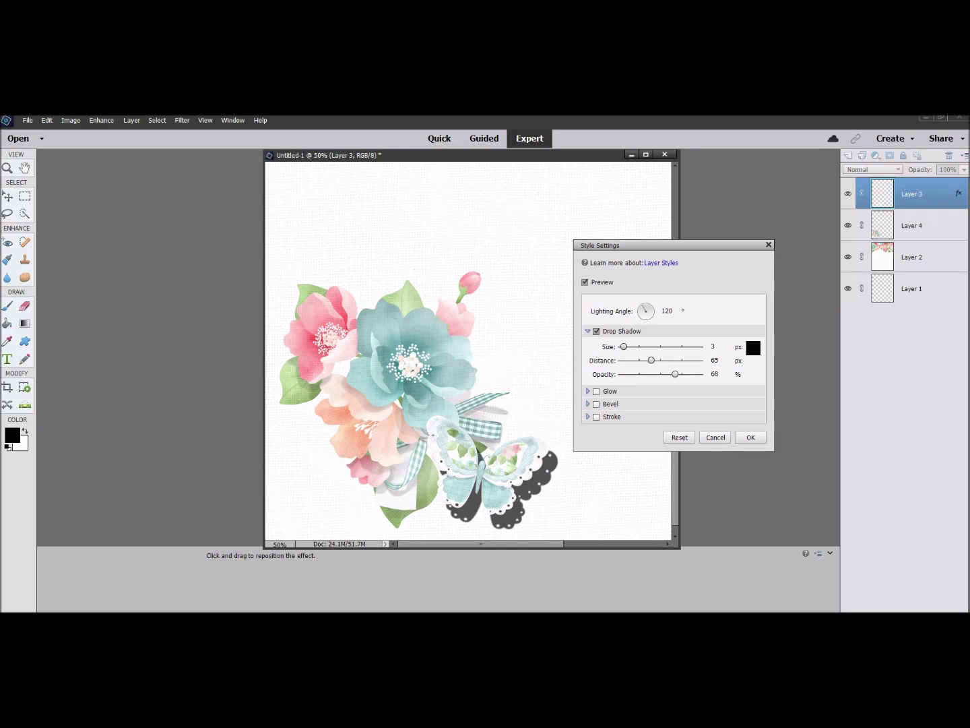
drag(651, 359, 640, 359)
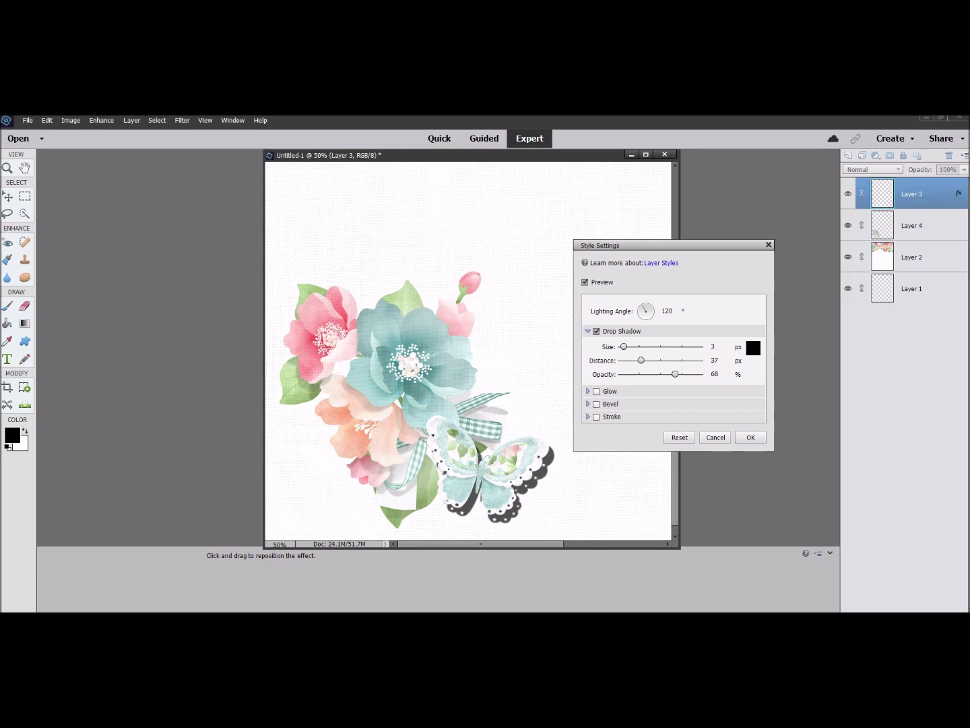
drag(640, 360, 633, 361)
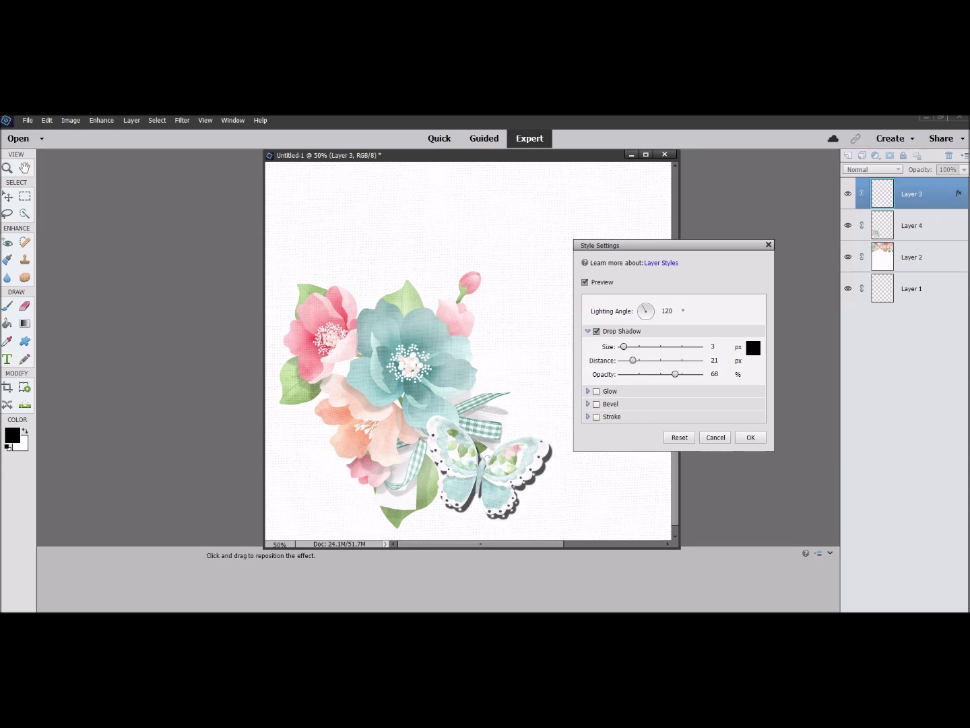
drag(624, 347, 650, 373)
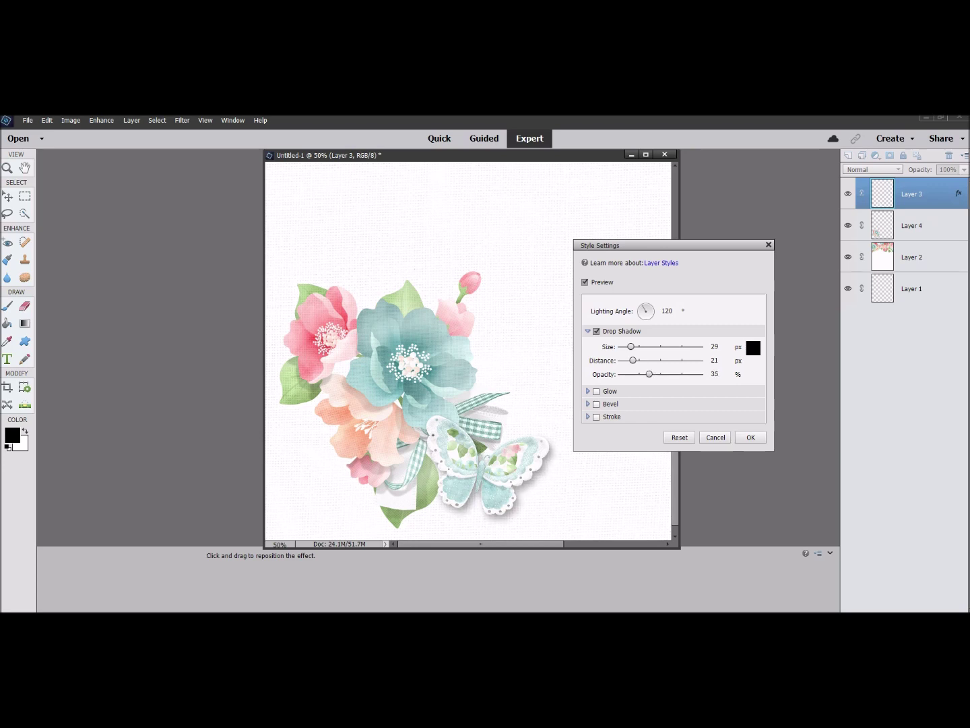
drag(649, 373, 646, 373)
drag(645, 374, 639, 374)
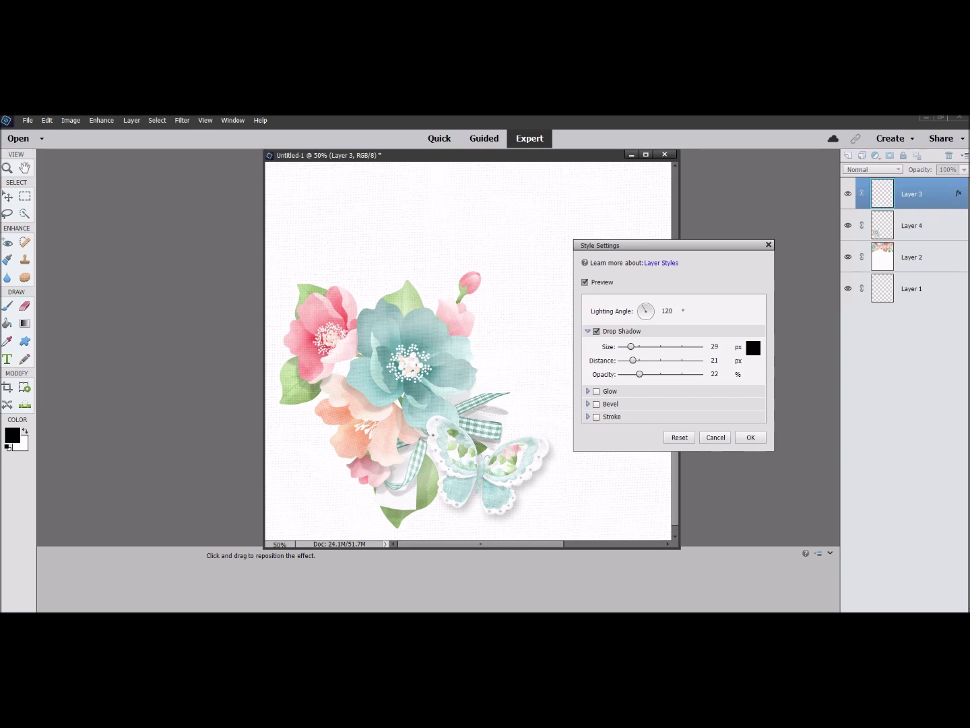
Set the butterfly's shadow distance to 18 px, lighting angle to 22° and opacity to 31%, and apply the style.
drag(633, 360, 640, 374)
click(649, 306)
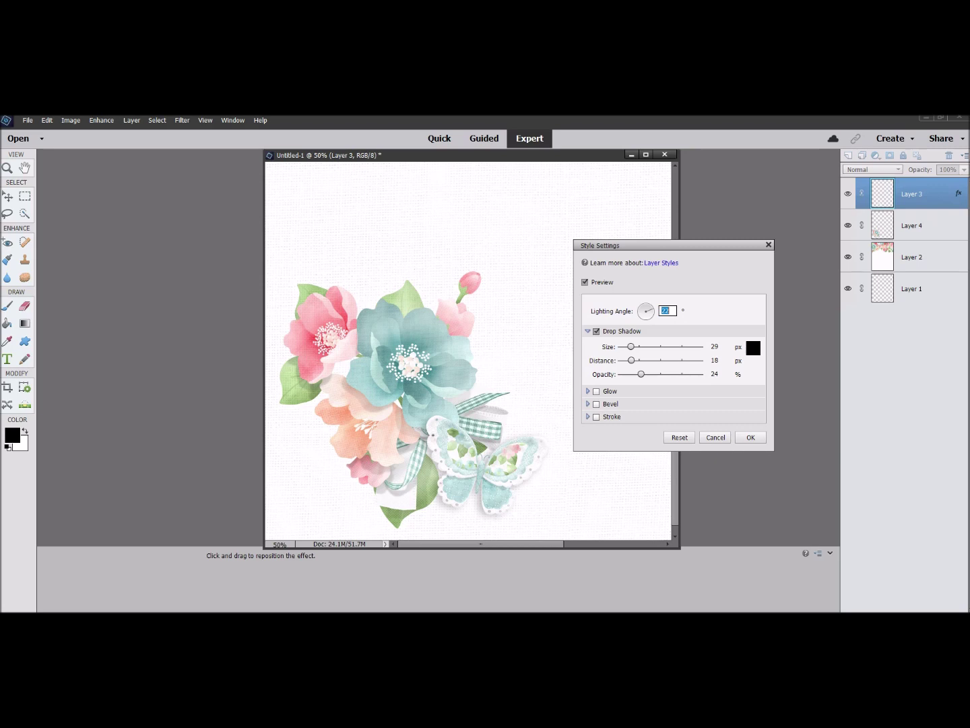
drag(641, 374, 646, 374)
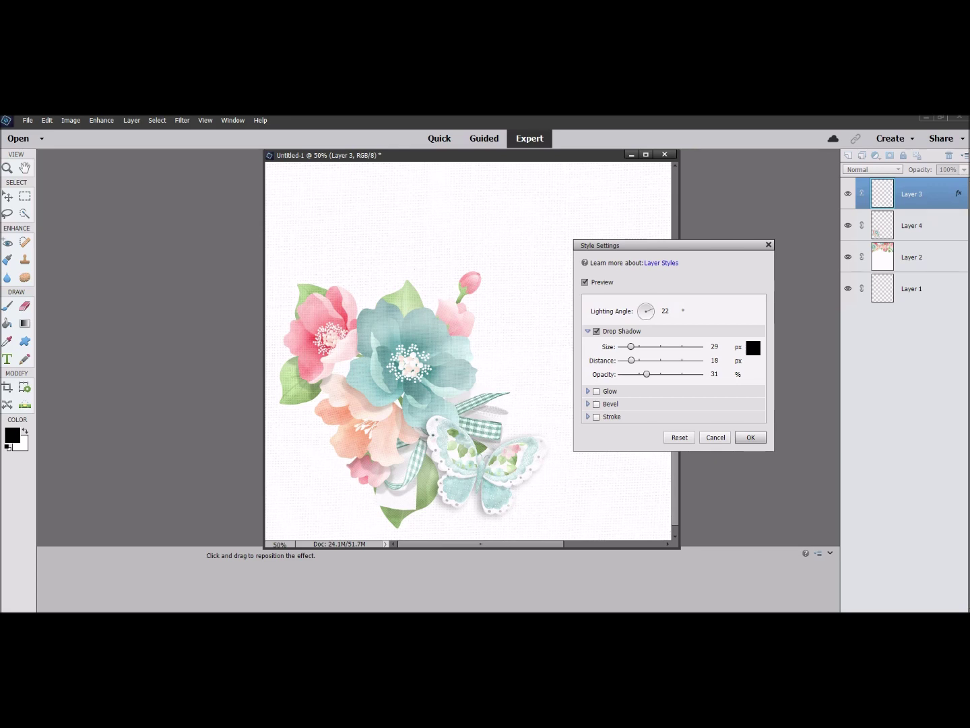
key(Return)
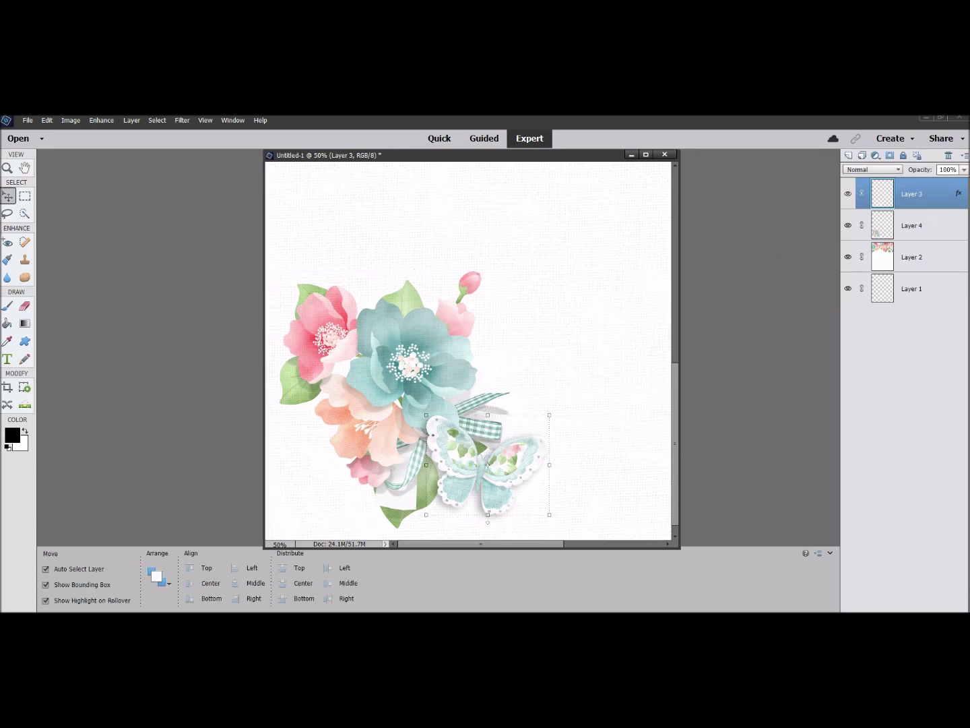
Switch automatic layer selection off and on again while viewing the page at 25% zoom.
click(46, 568)
key(ctrl+minus)
key(ctrl+minus)
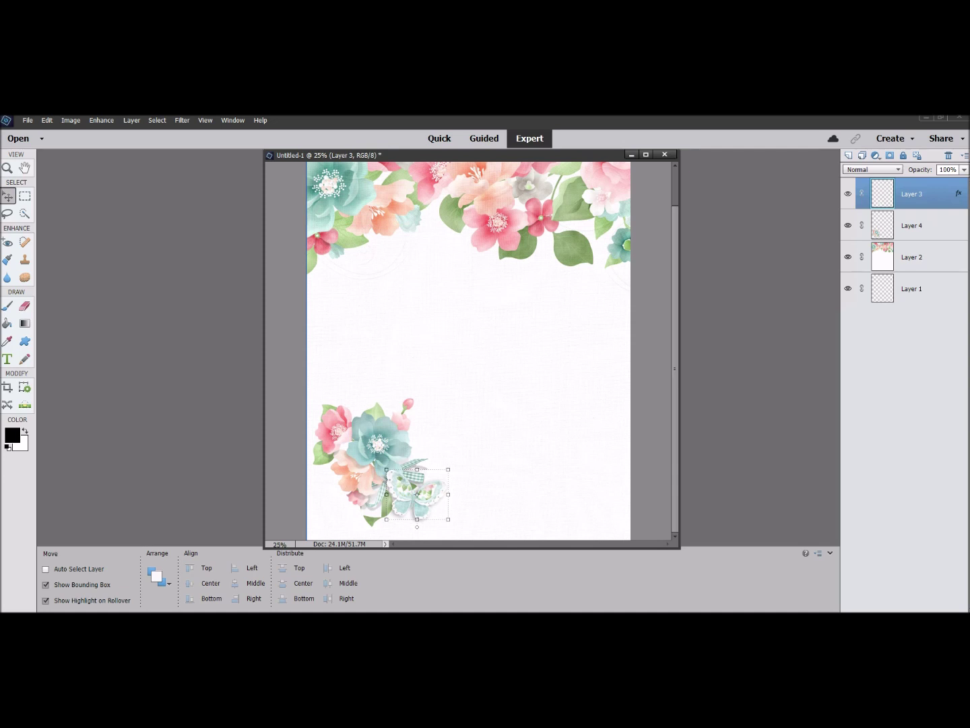
click(46, 569)
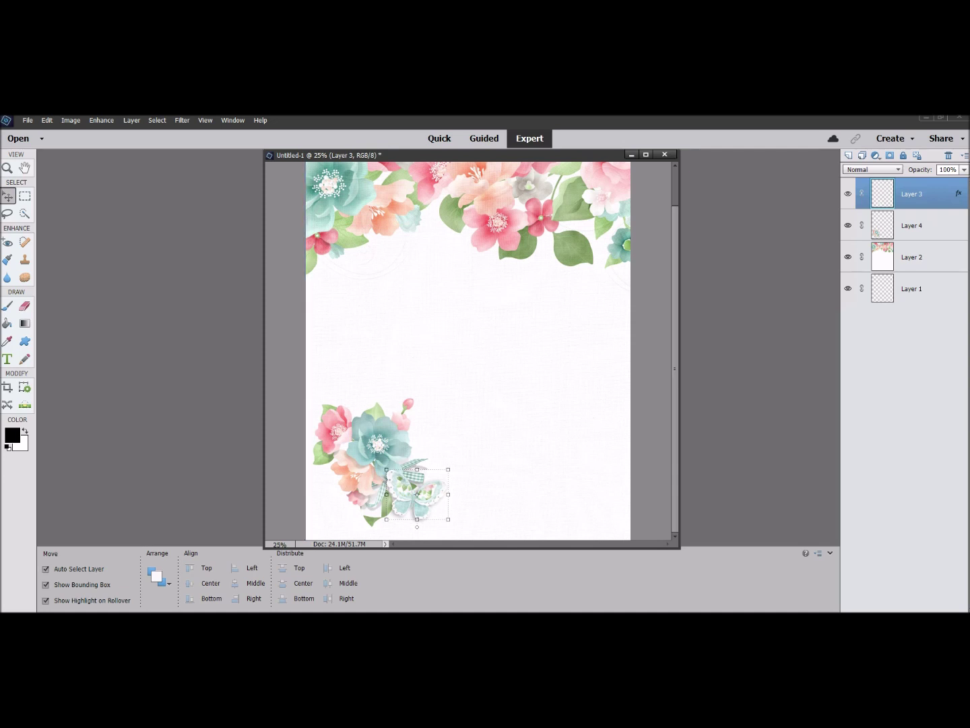
Set the shadow distance of the butterfly on Layer 3 to 15 px and apply the style.
click(911, 257)
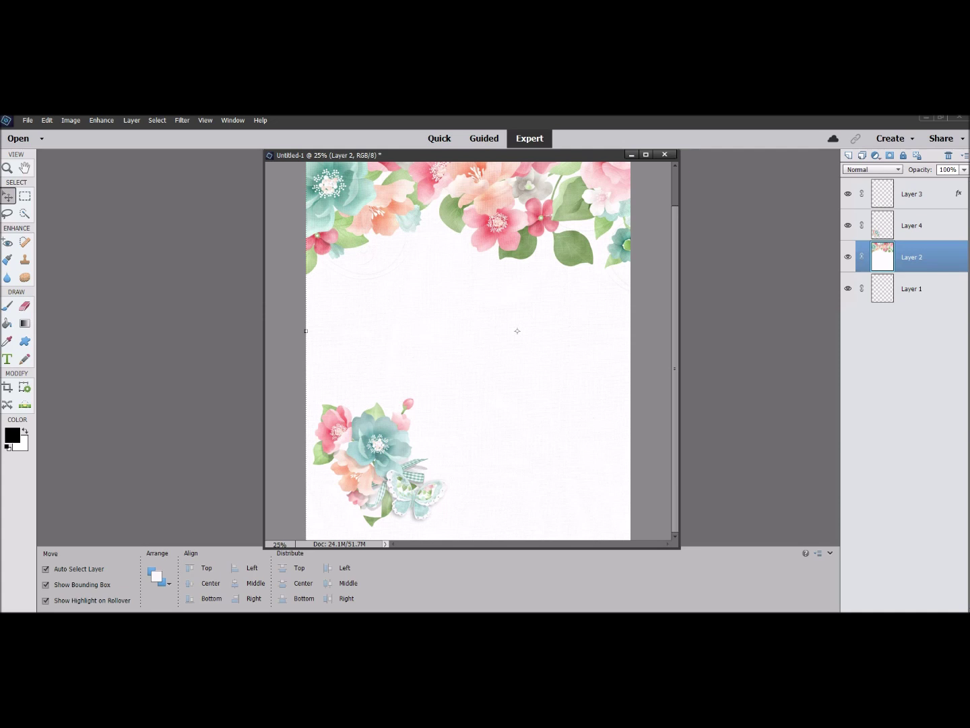
click(912, 195)
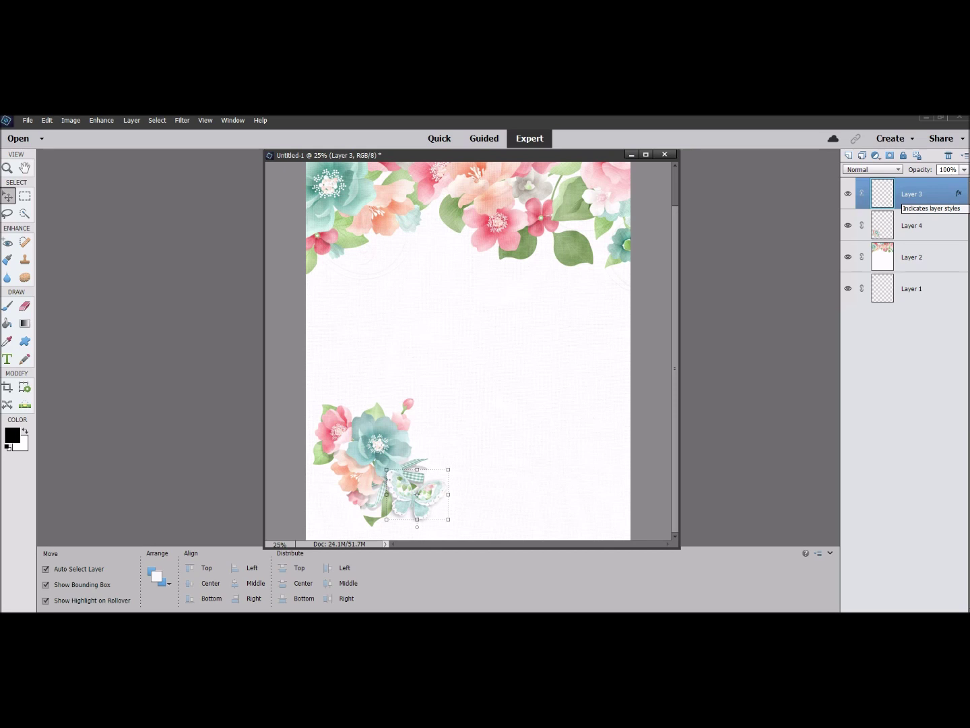
double_click(958, 193)
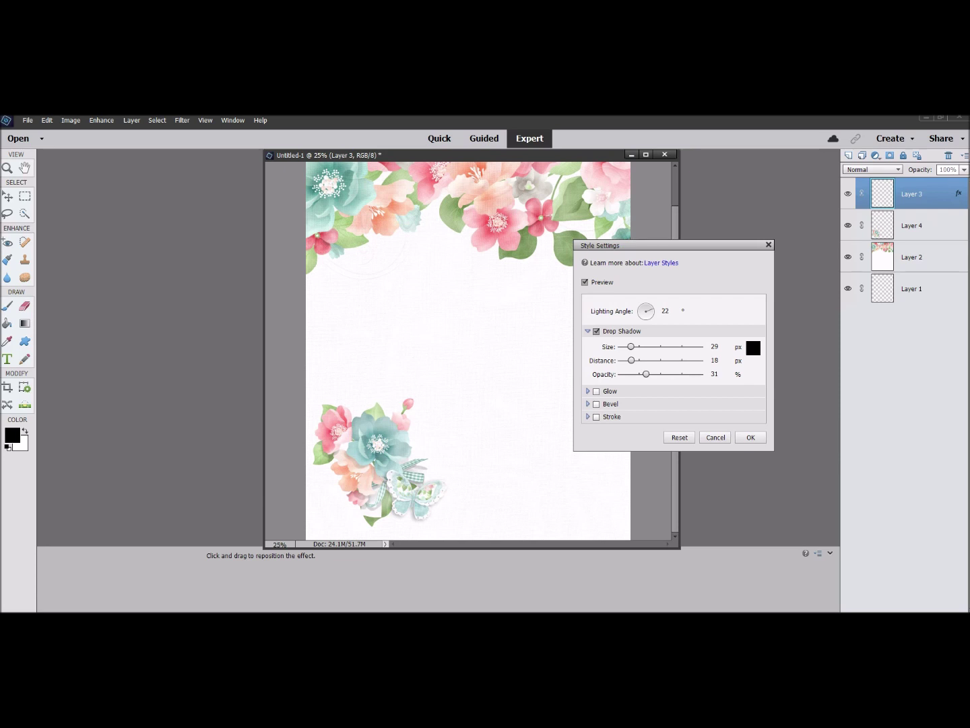
drag(632, 361, 631, 360)
click(750, 437)
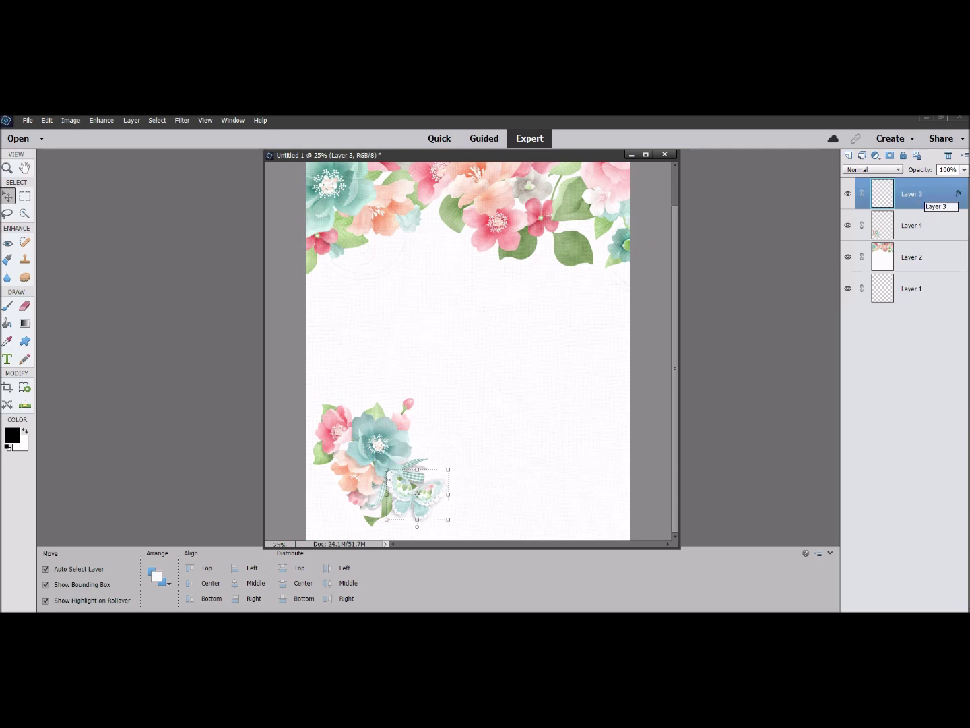
Copy the butterfly's layer style and paste it onto the flower cluster on Layer 4.
right_click(917, 194)
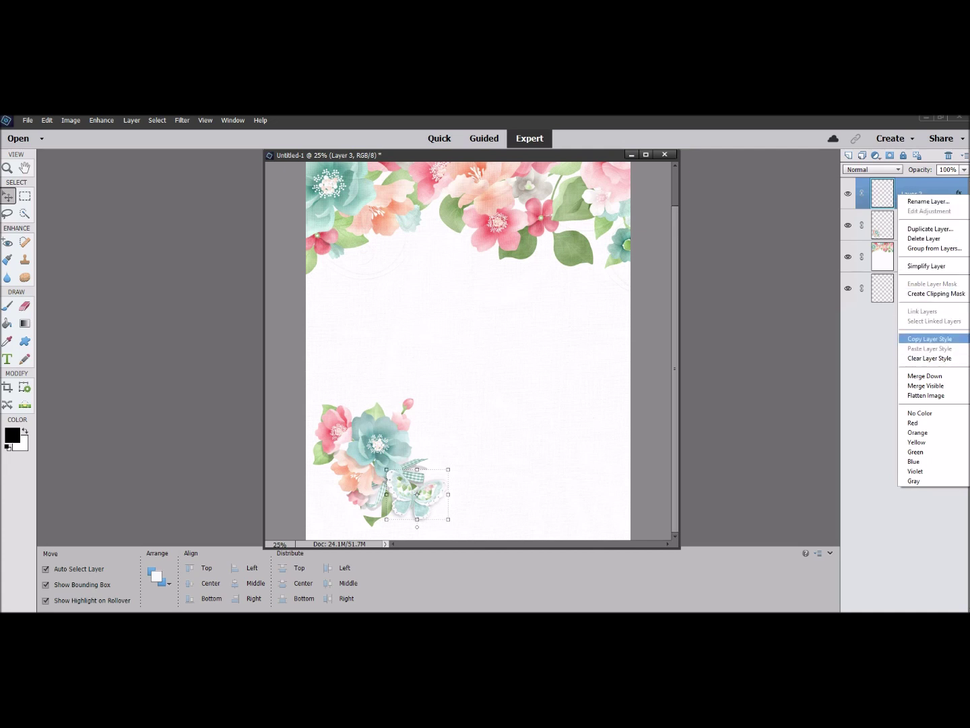
click(930, 338)
click(912, 225)
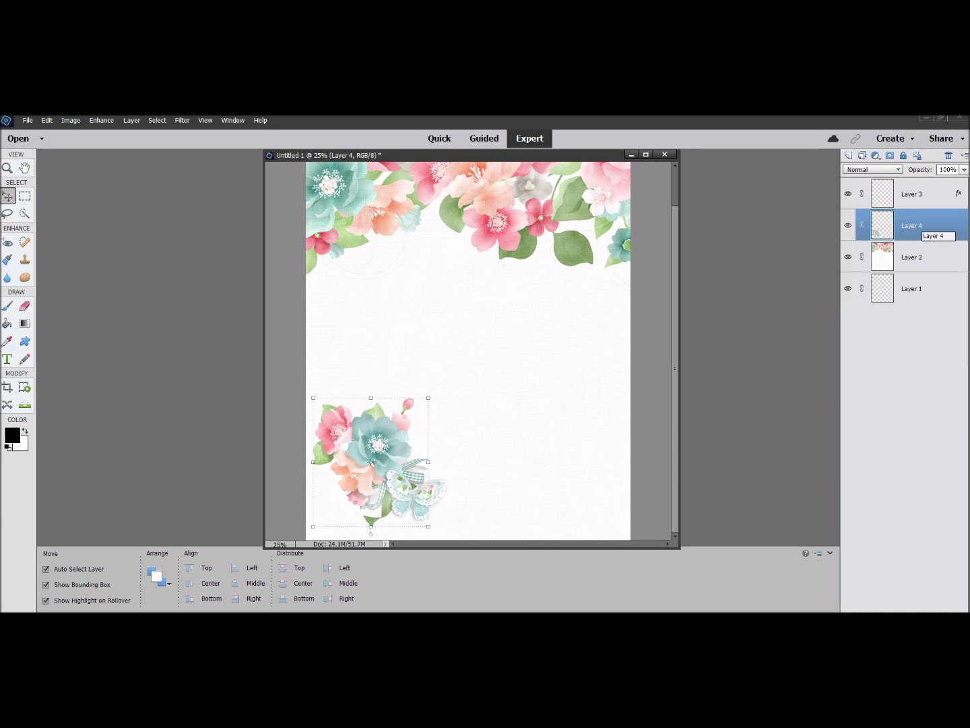
right_click(899, 225)
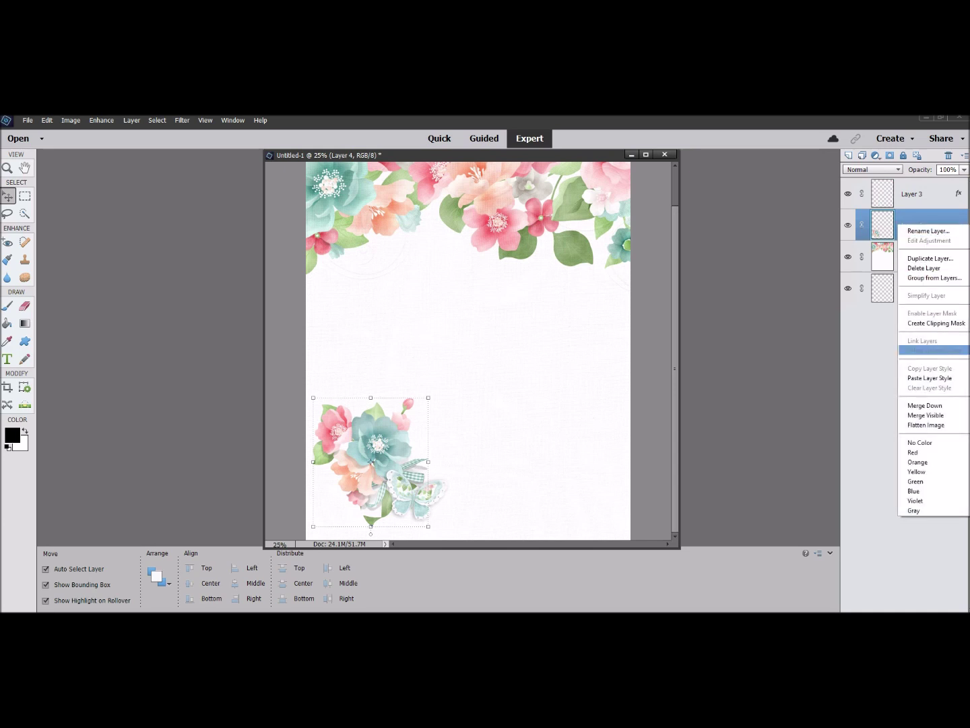
click(930, 378)
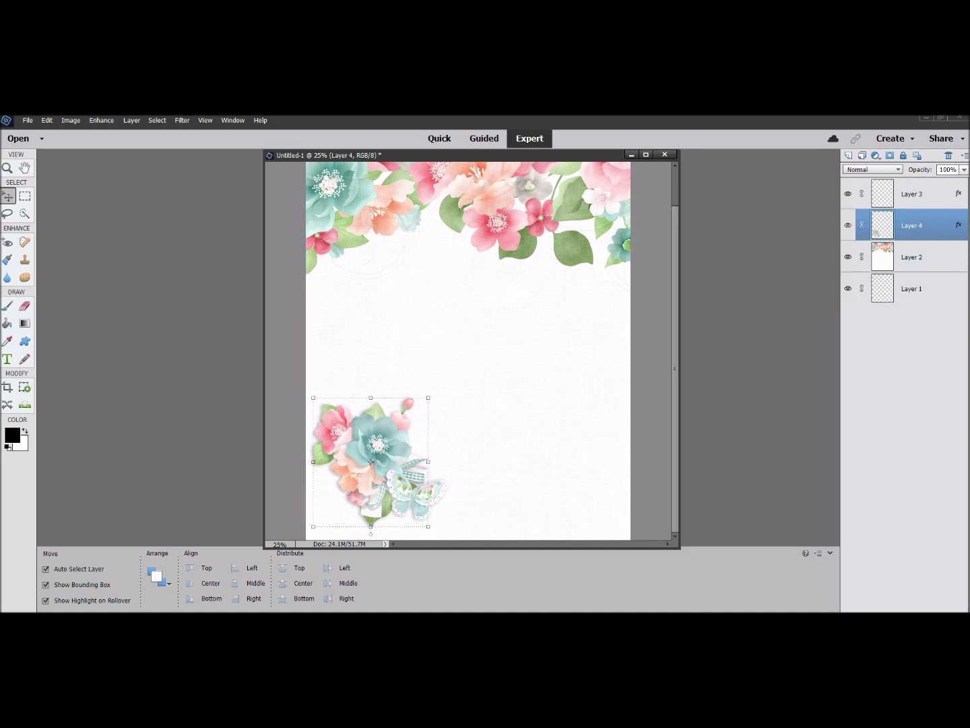
Set the flower cluster's drop shadow to 43 px size, 23 px distance and 27% opacity, and apply the style.
double_click(958, 225)
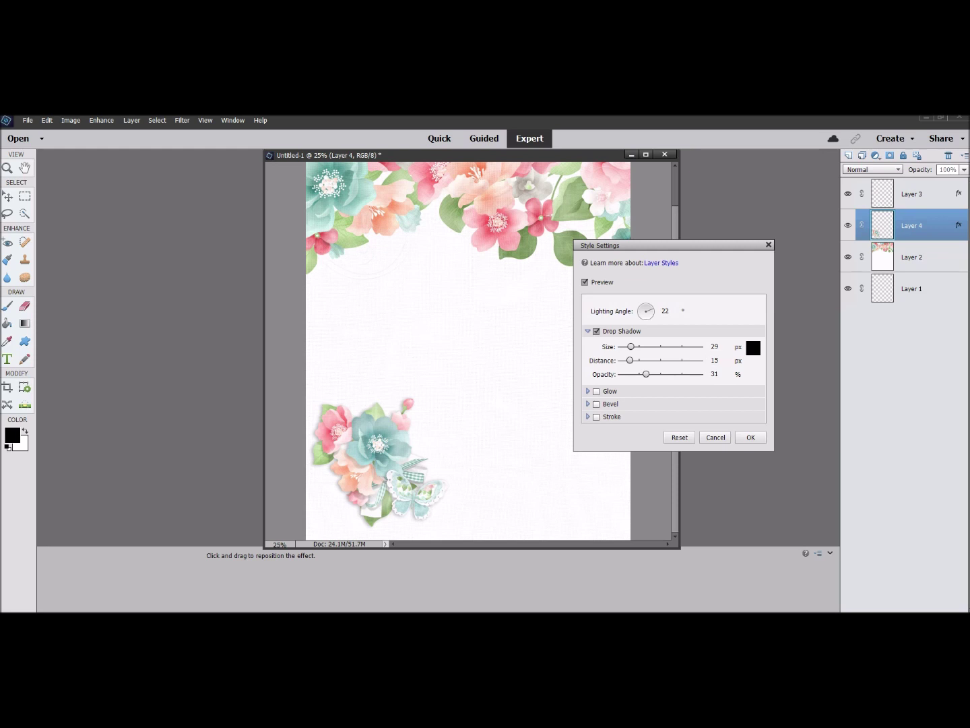
drag(646, 373, 644, 374)
drag(630, 360, 633, 346)
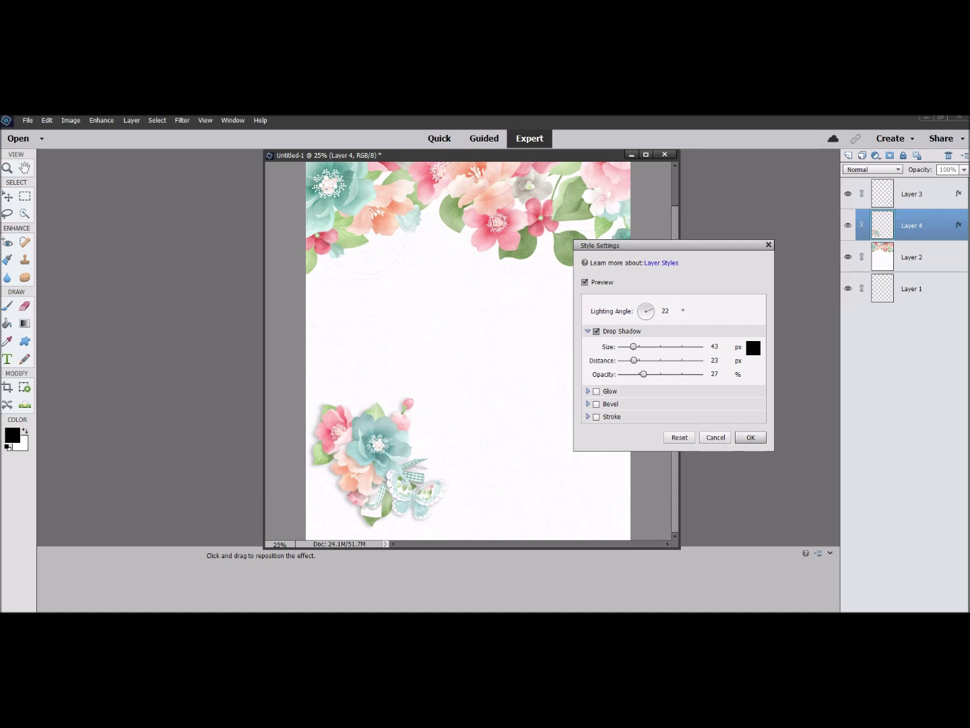
click(750, 437)
key(Left)
key(Left)
click(750, 437)
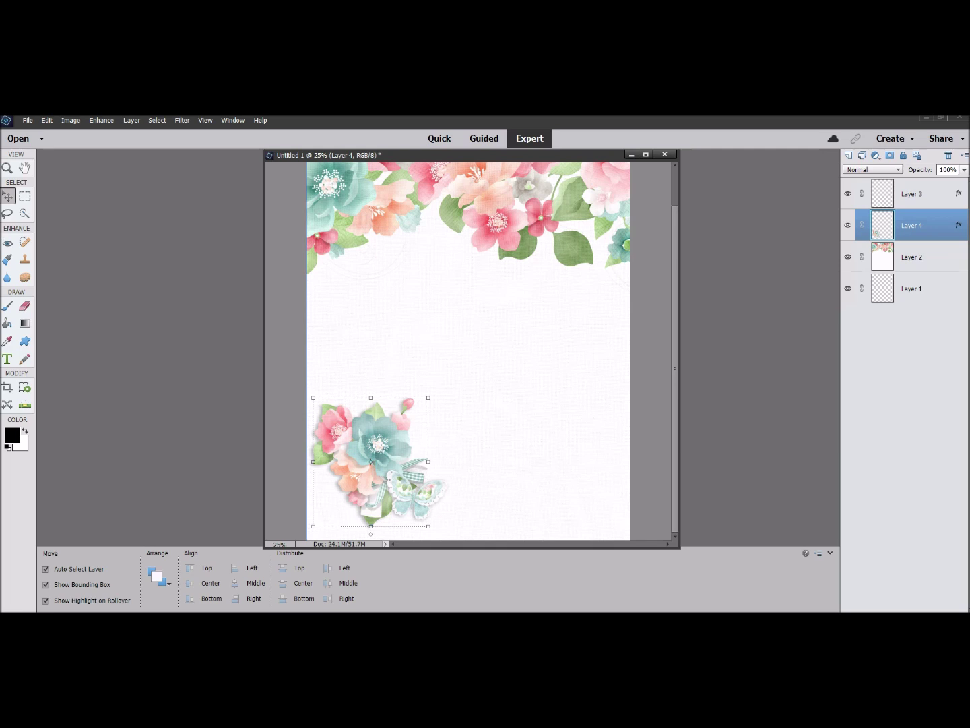
click(28, 120)
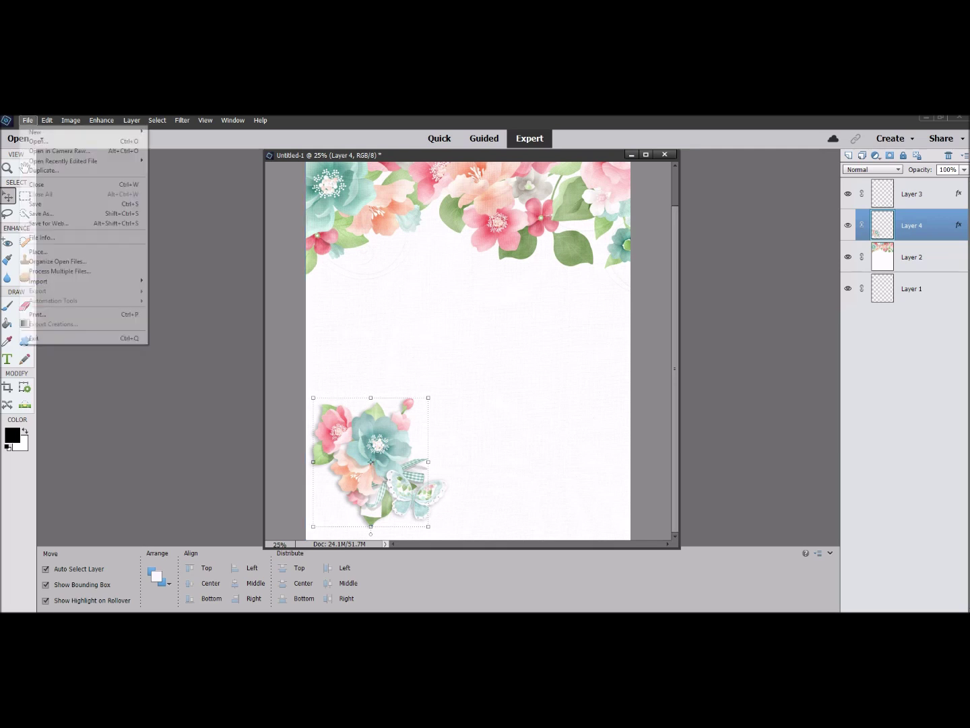
click(40, 139)
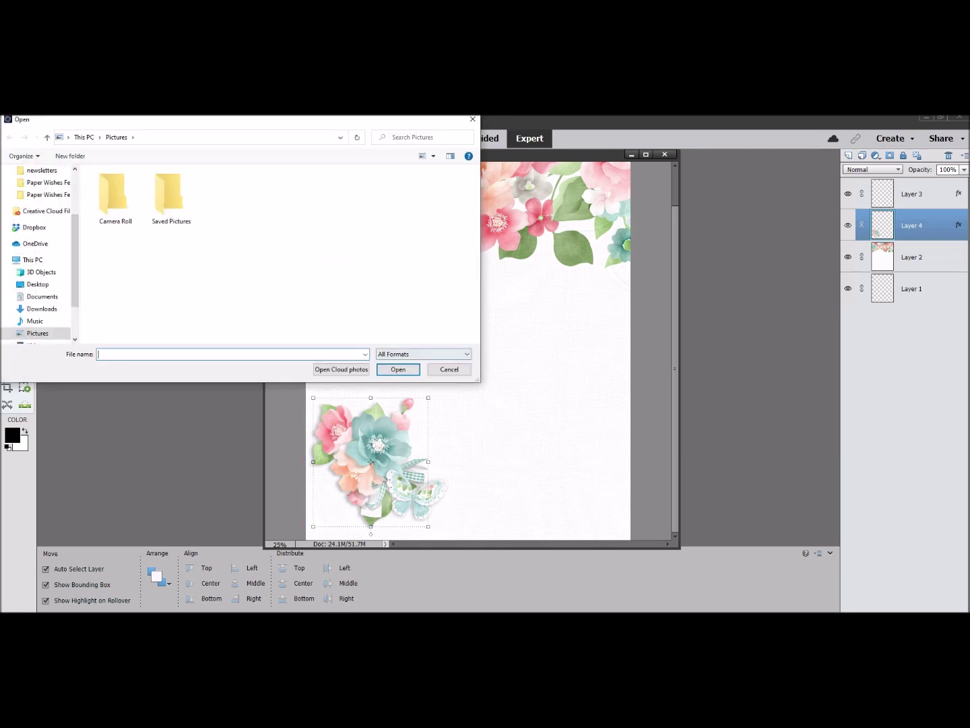
click(450, 370)
Switch to File Explorer and open the idyllic_layout image from the kit's displays folder in Photoshop Elements.
key(alt+Tab)
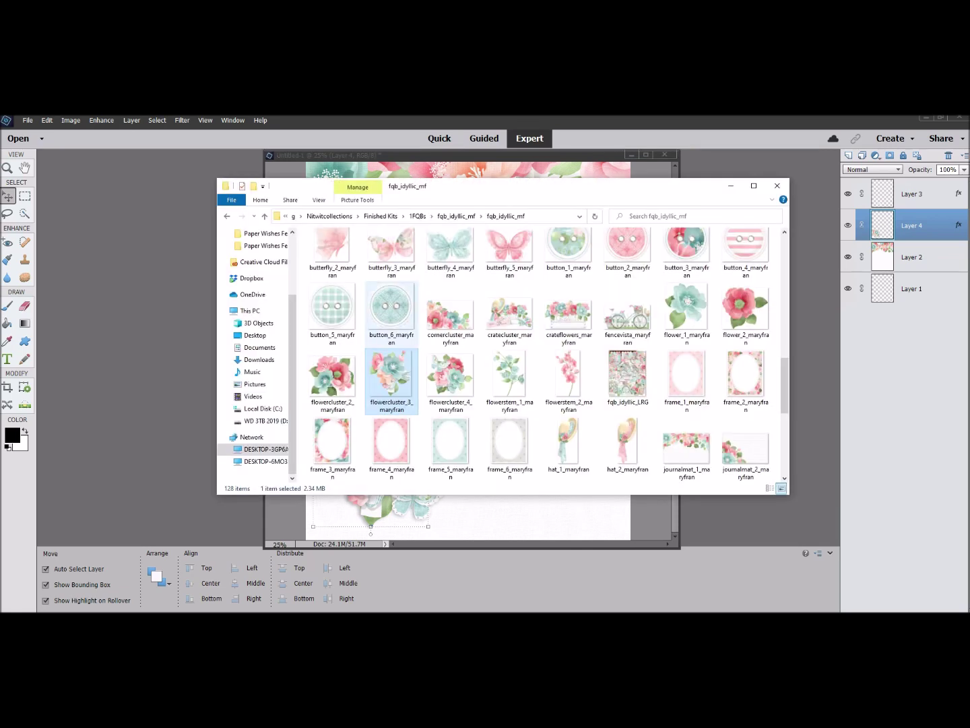
scroll(391, 330, up, 5)
click(264, 216)
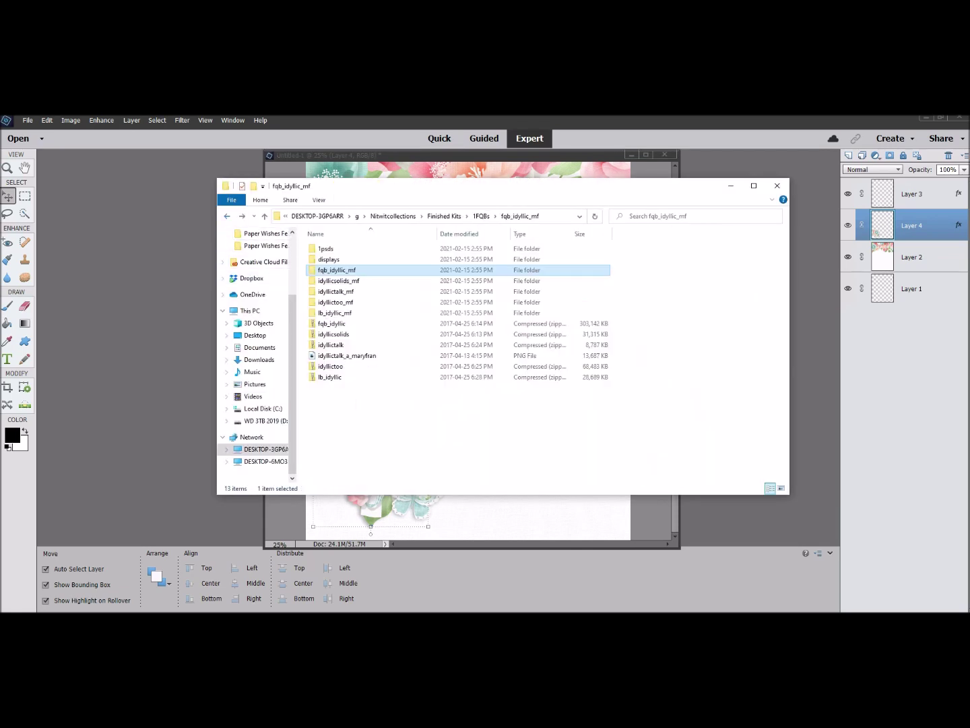
double_click(329, 259)
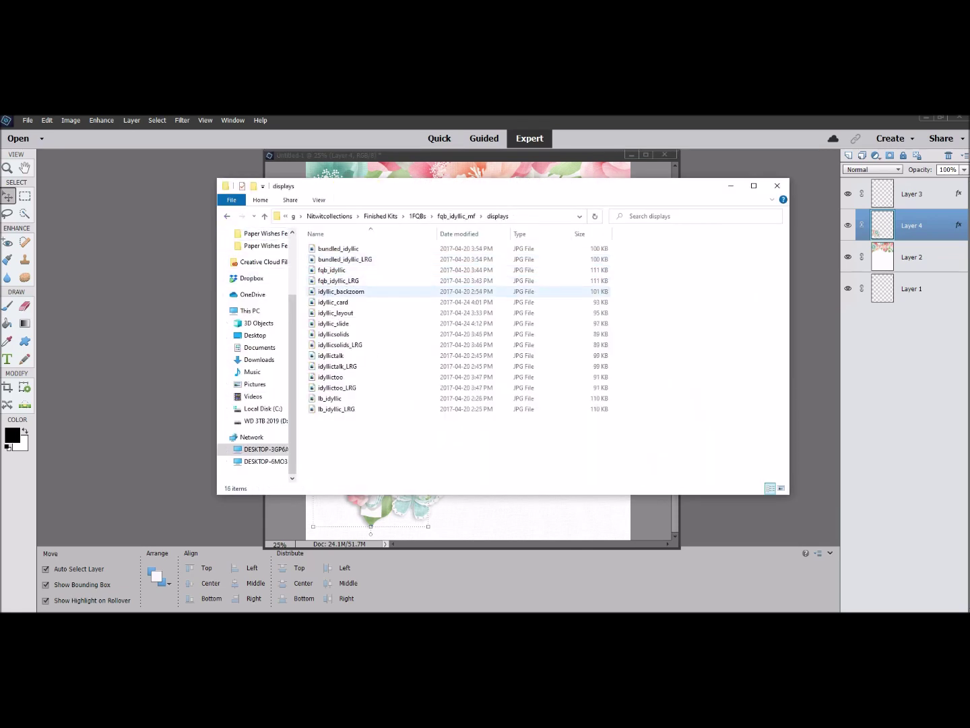
double_click(335, 312)
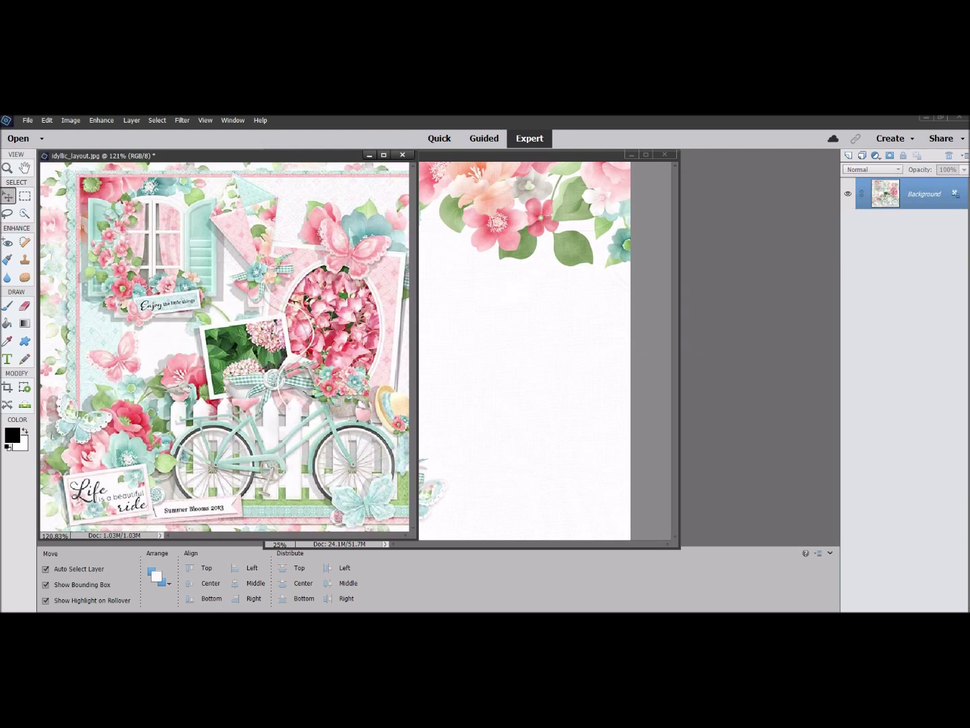
Examine the shadows in the idyllic_layout image at 100%, 50% and 150% zoom.
key(ctrl+alt+0)
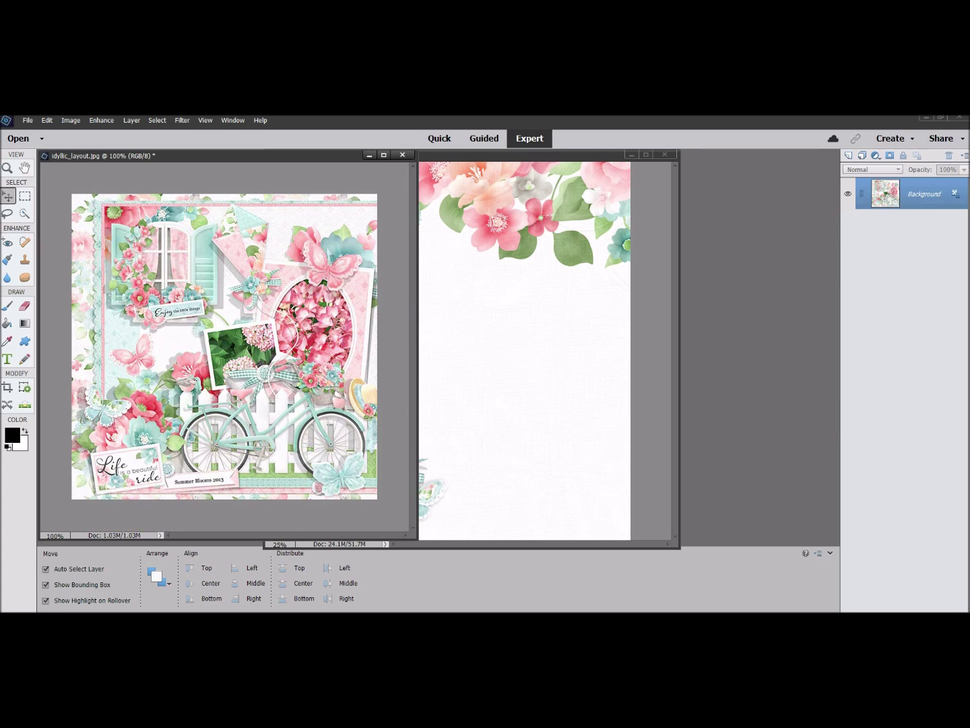
click(55, 536)
text(50)
key(Return)
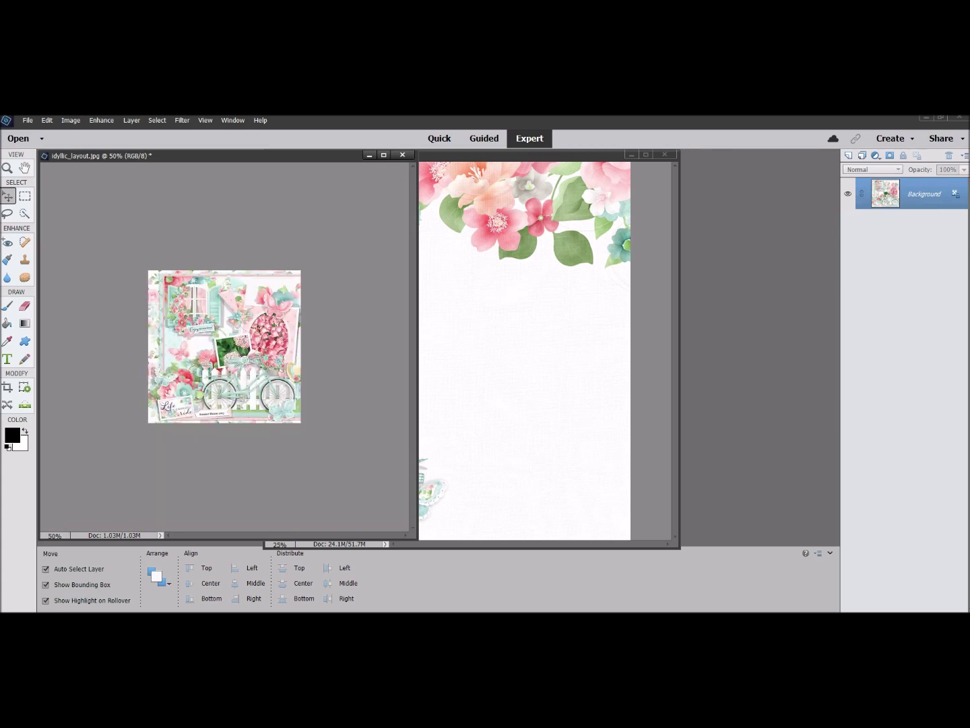
click(56, 536)
text(150)
key(Return)
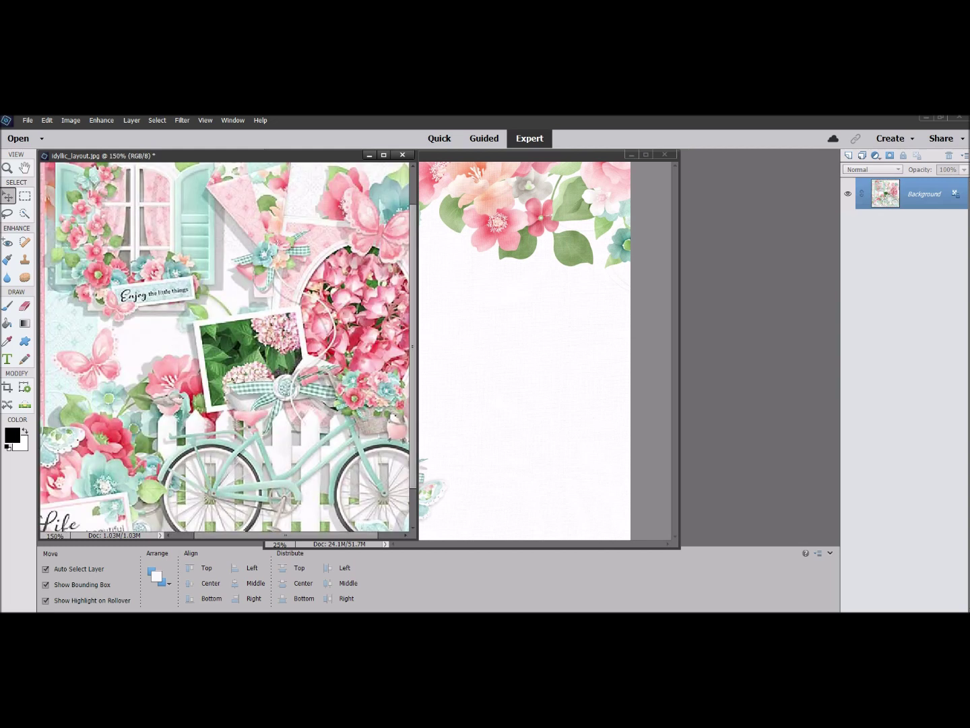
Arrange the idyllic_layout image and the stationery page side by side in floating windows.
drag(526, 155, 620, 155)
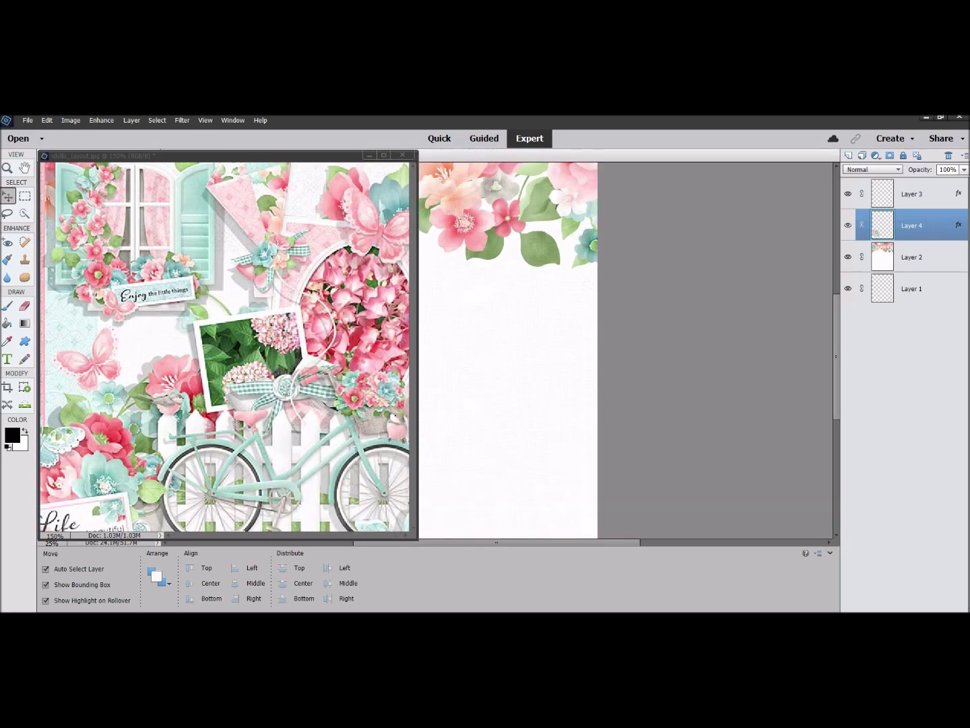
key(ctrl+Tab)
drag(202, 155, 150, 192)
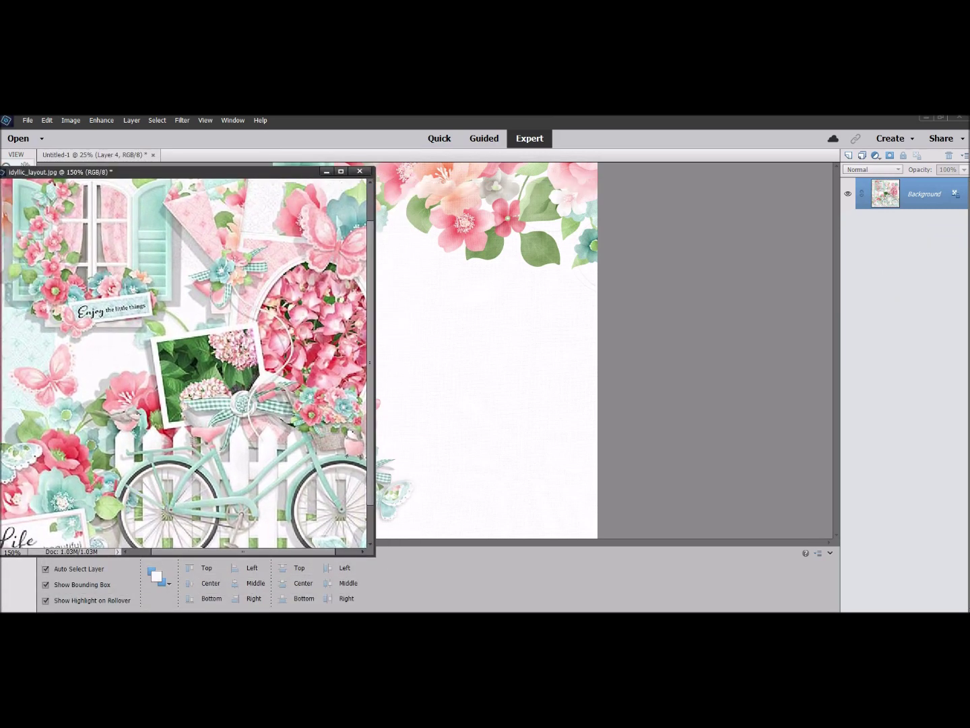
drag(80, 155, 455, 163)
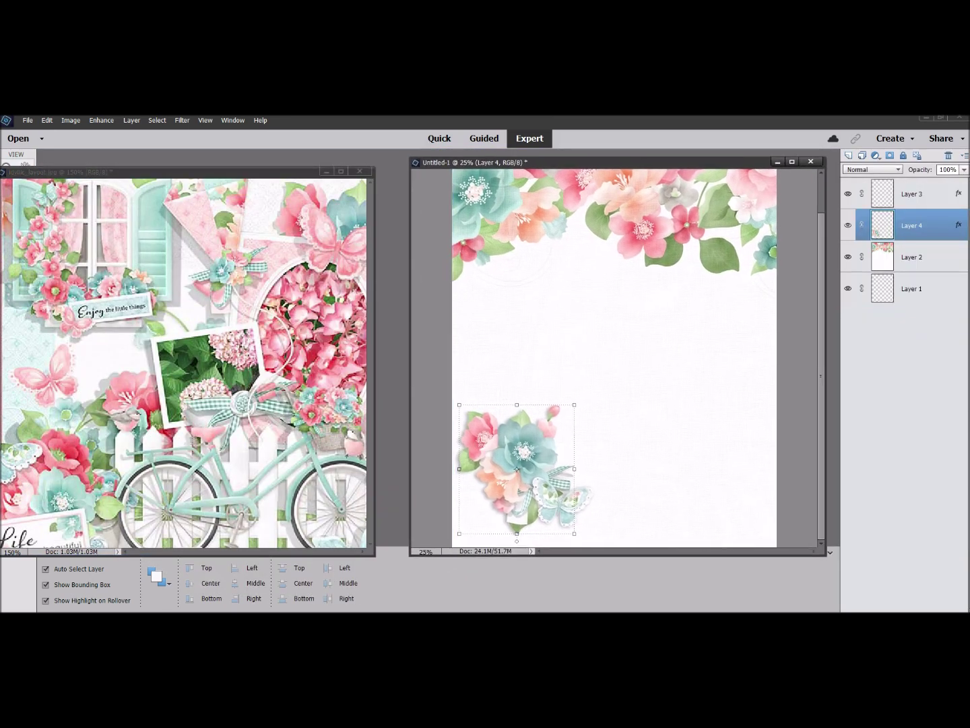
click(215, 206)
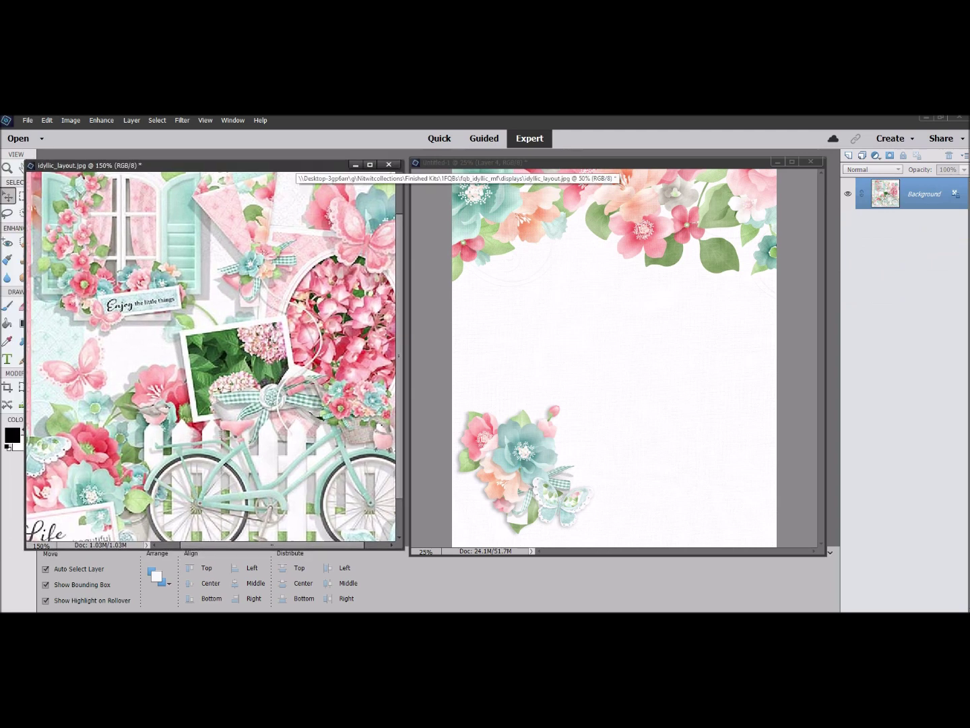
Compare the sample layout's shadows at 200% zoom with those of the flower cluster and butterfly at 50% zoom.
click(40, 545)
text(200)
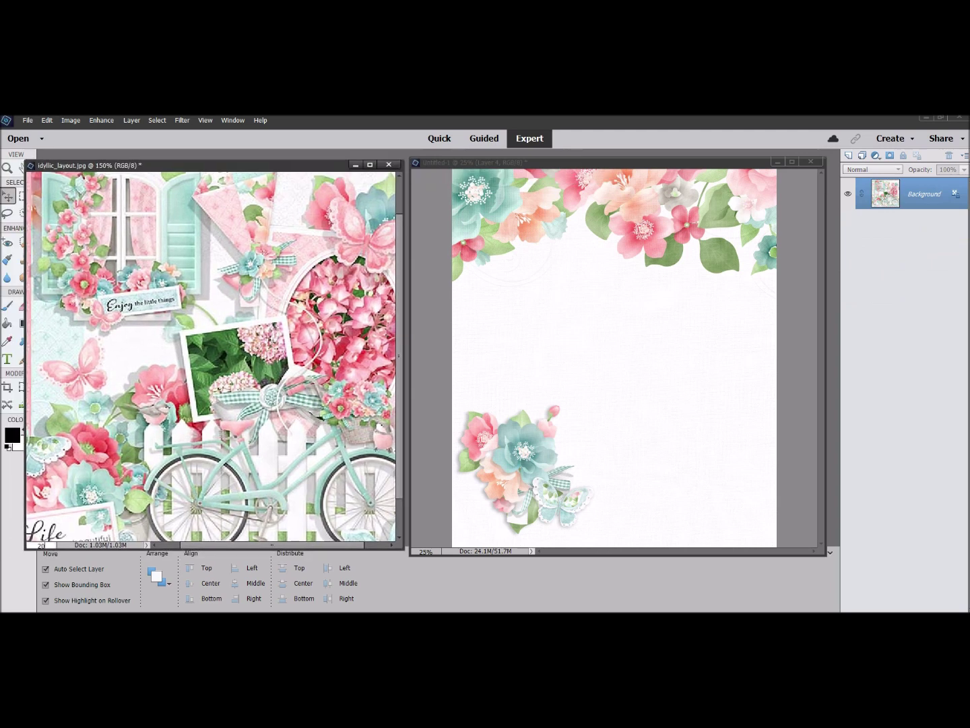
key(Return)
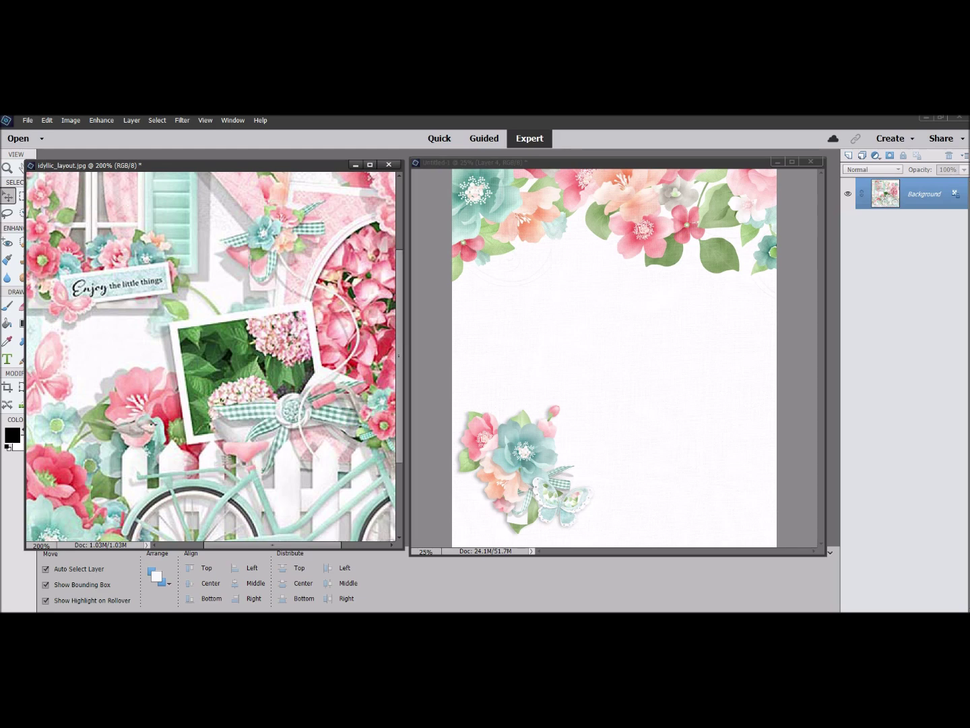
key(ctrl+Tab)
text(50)
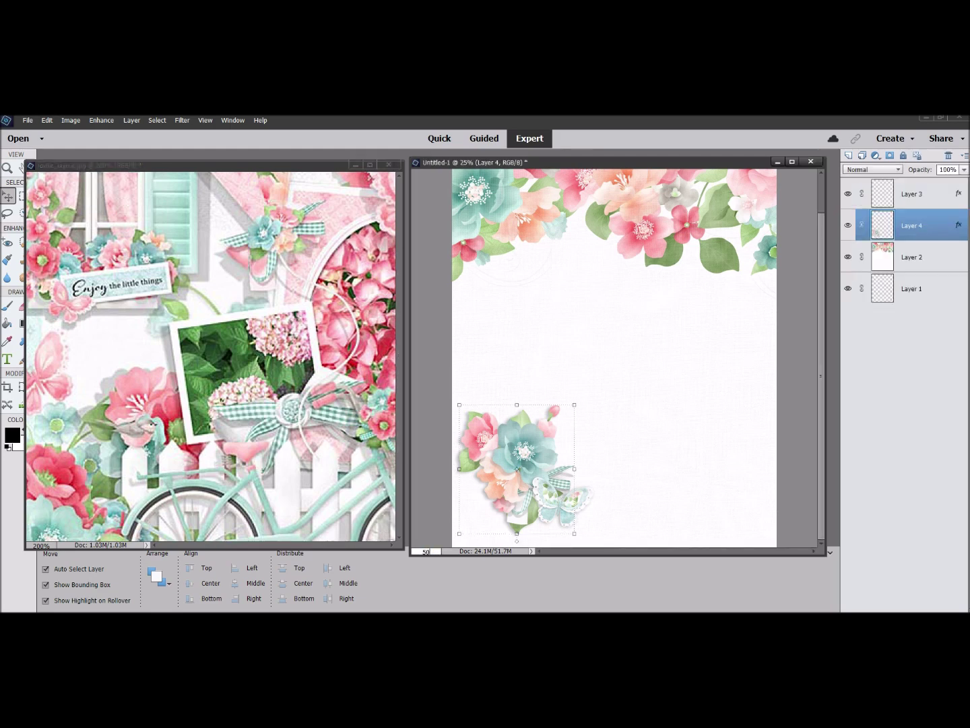
key(Return)
scroll(614, 357, down, 5)
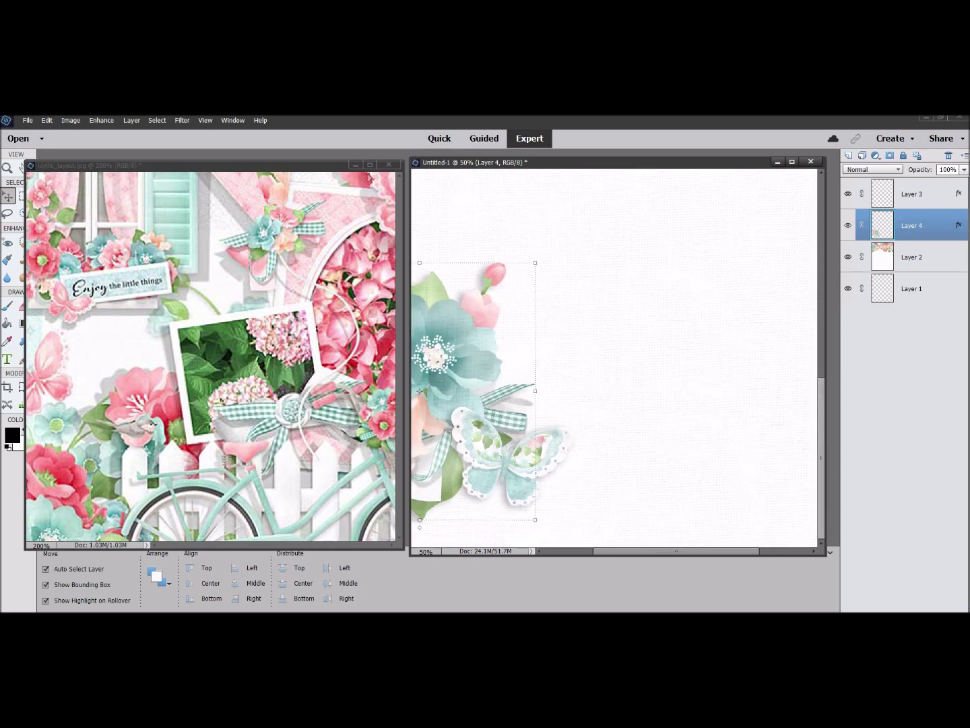
scroll(586, 391, left, 3)
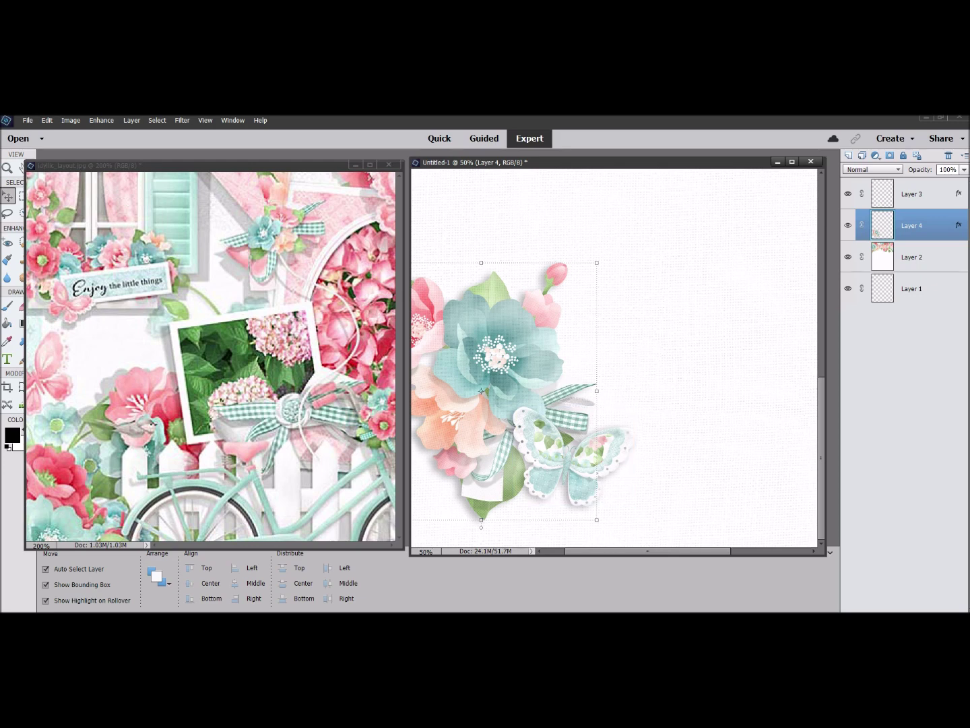
Set the butterfly's drop shadow to 21 px size and 20 px distance, and apply the style.
double_click(958, 193)
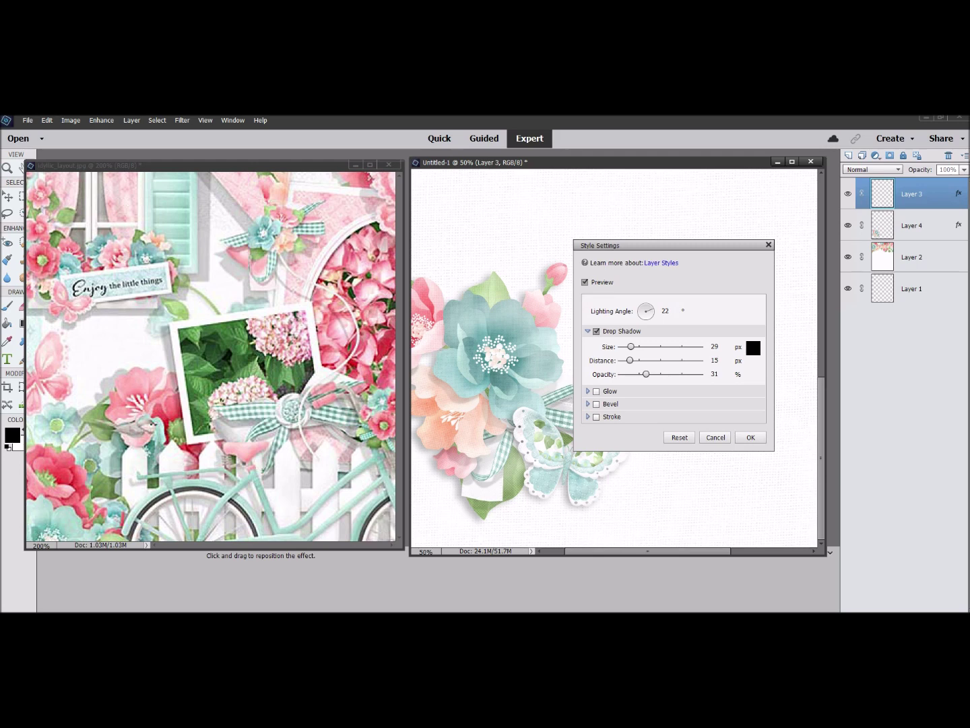
drag(631, 346, 632, 360)
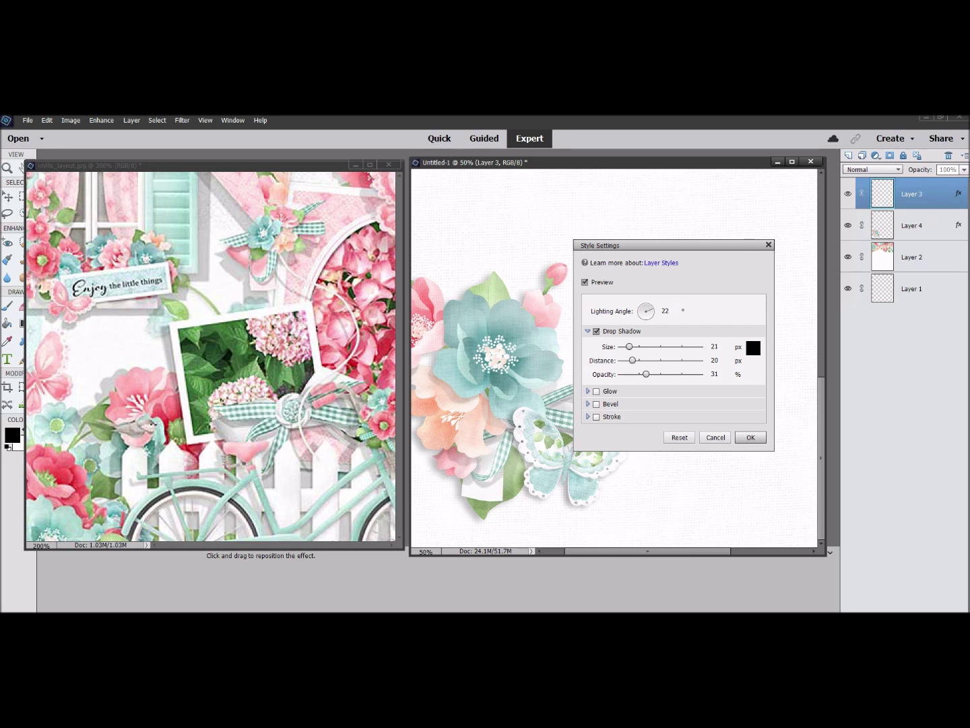
click(751, 438)
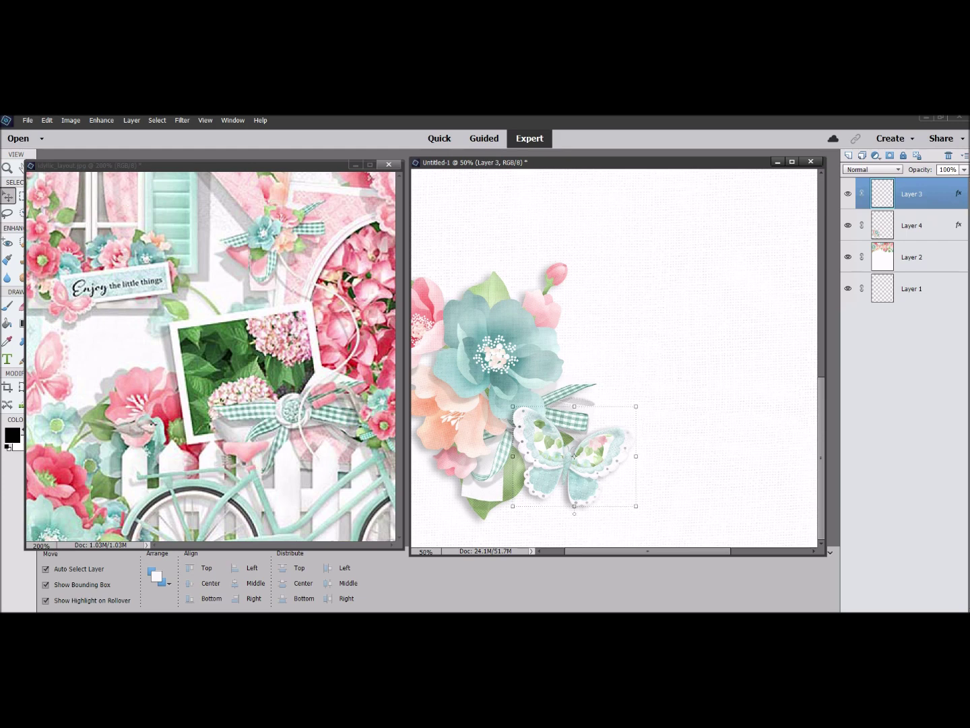
Close the idyllic_layout image, then dock the stationery page and view it at 25% zoom.
click(388, 164)
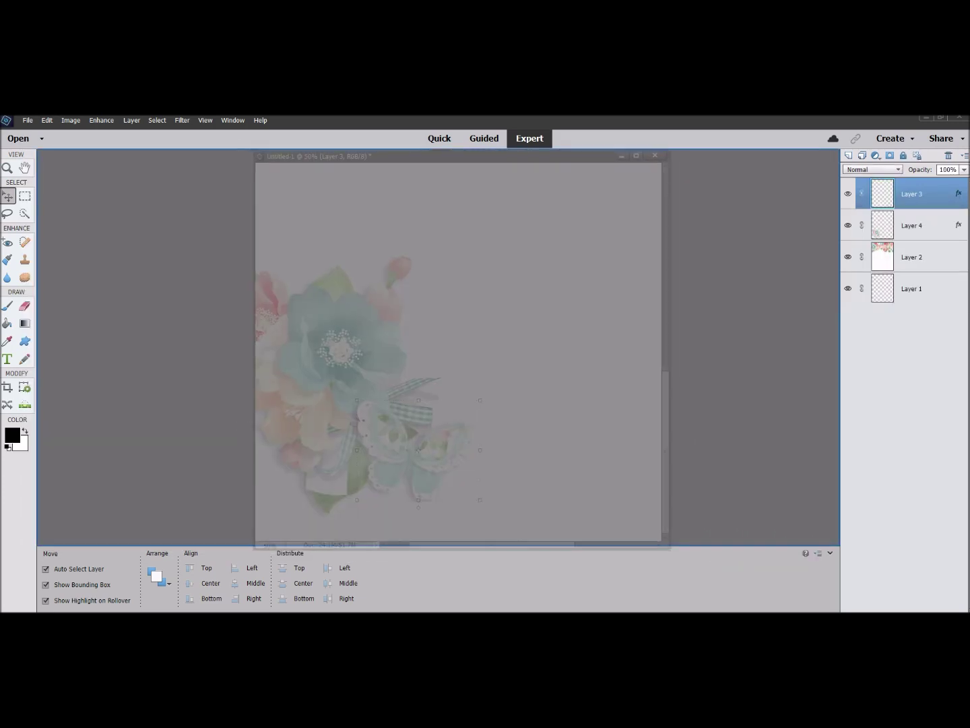
drag(431, 145, 397, 153)
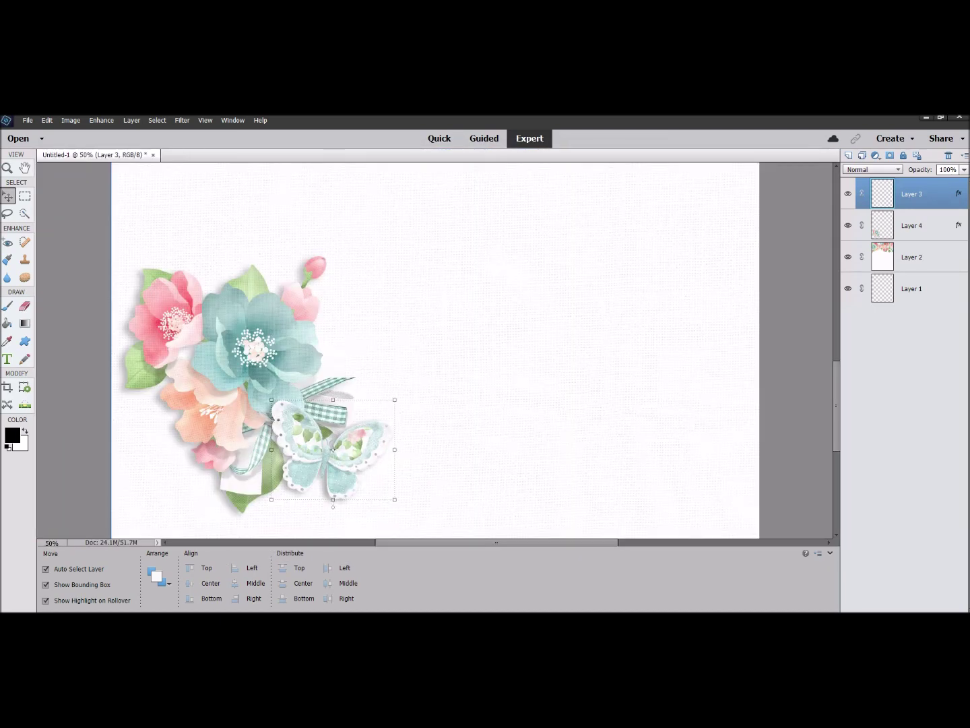
click(45, 569)
key(ctrl+minus)
key(ctrl+minus)
click(46, 569)
scroll(435, 350, up, 5)
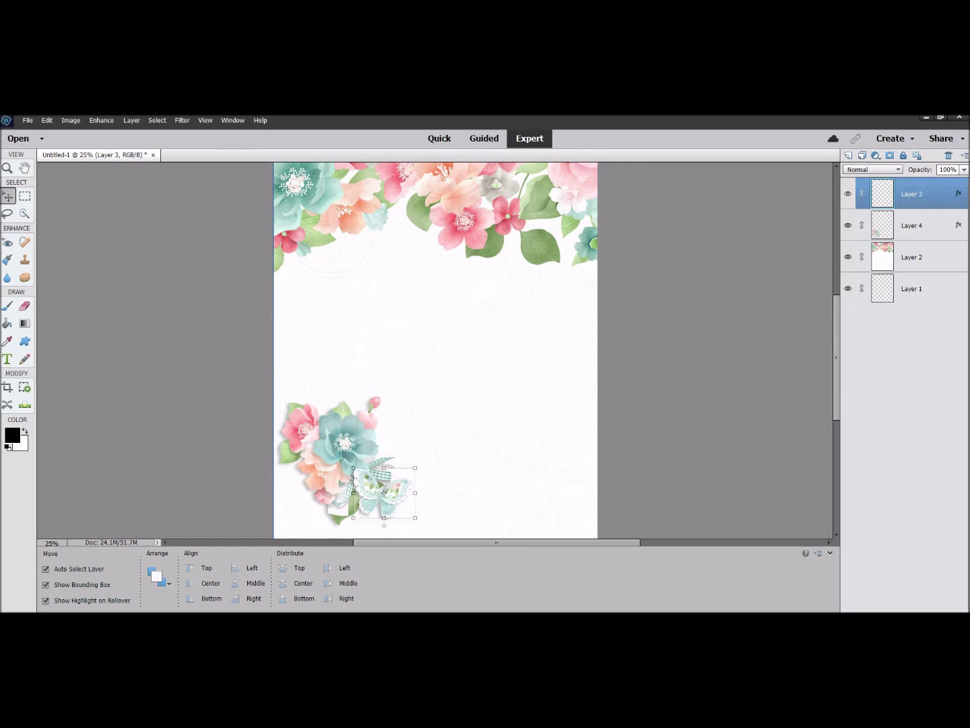
Hide the floral background paper layer and examine the flower cluster and butterfly shadows at 66.7% and 33.3% zoom.
click(848, 257)
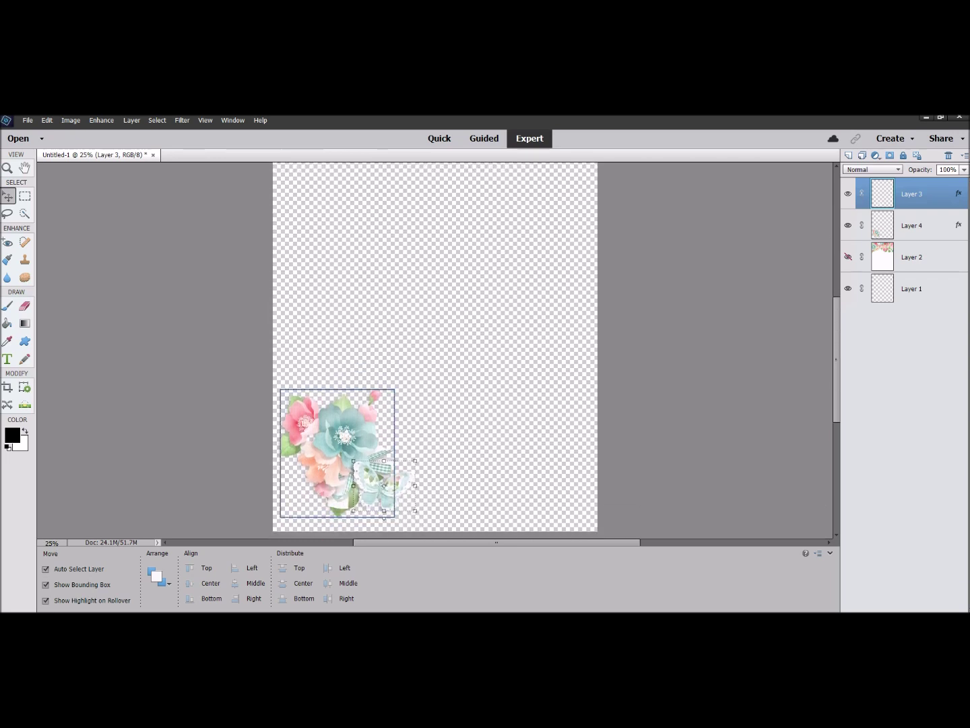
key(ctrl+equal)
key(ctrl+equal)
key(ctrl+equal)
scroll(435, 351, down, 5)
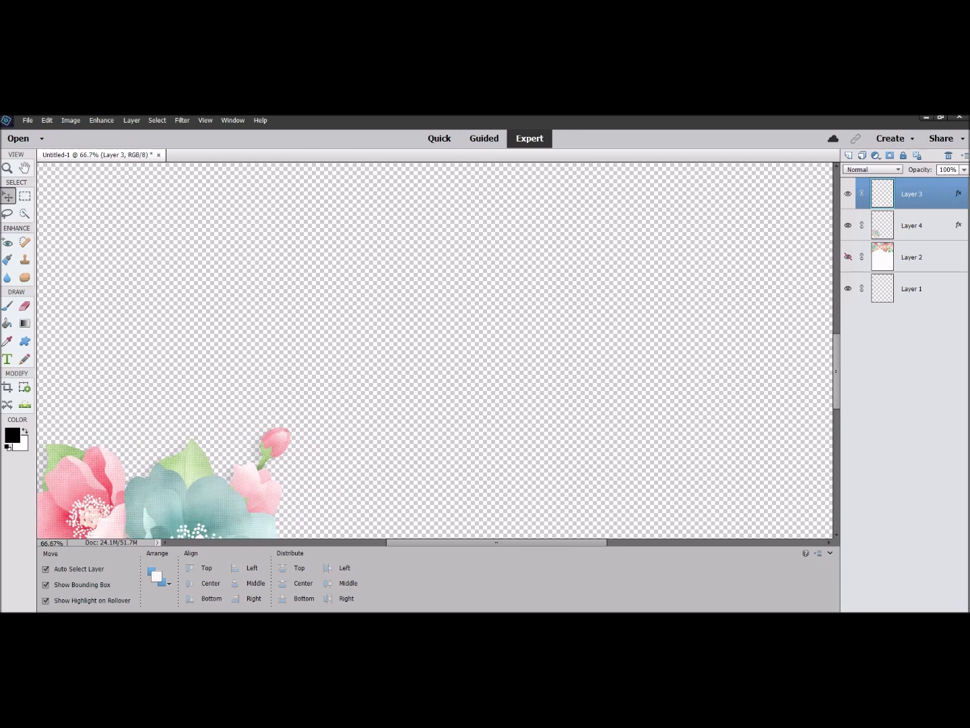
scroll(435, 351, down, 5)
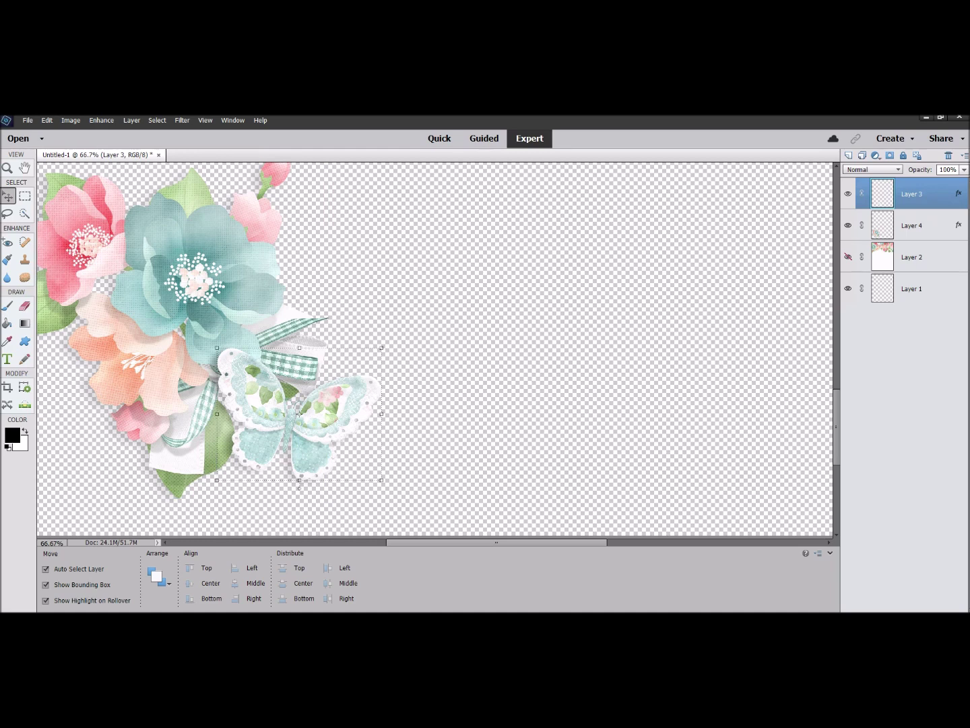
scroll(435, 351, up, 1)
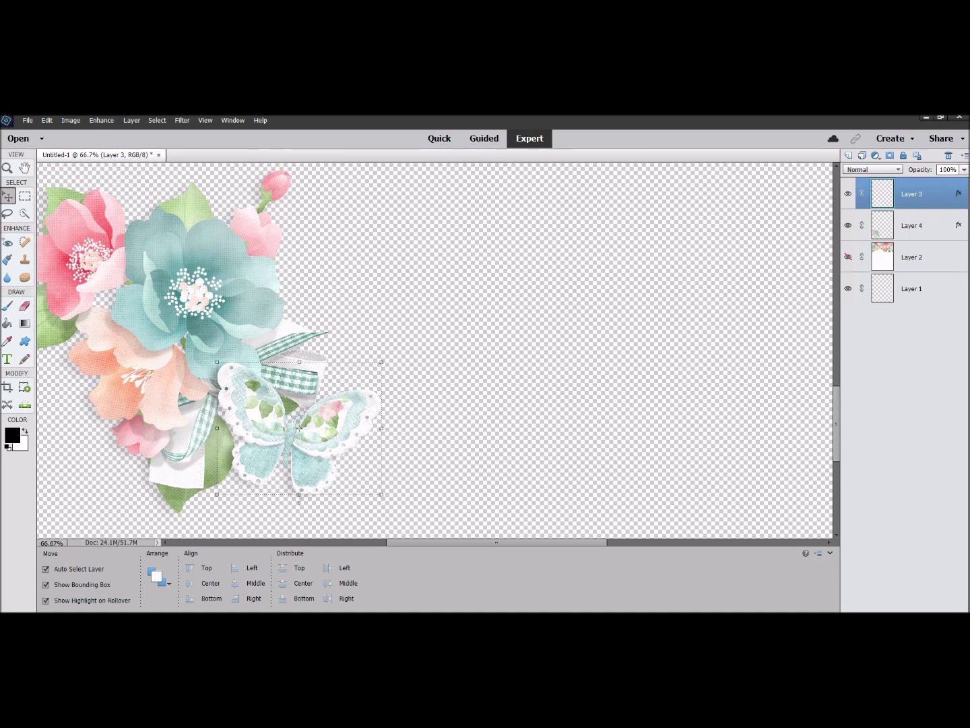
click(46, 568)
key(ctrl+minus)
key(ctrl+minus)
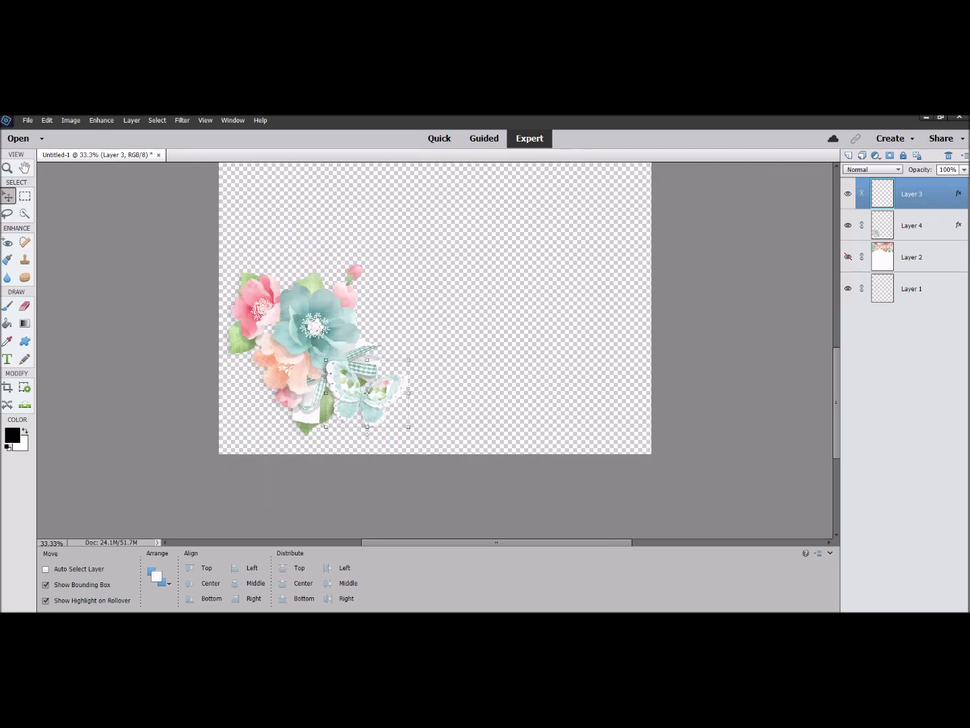
drag(367, 393, 367, 471)
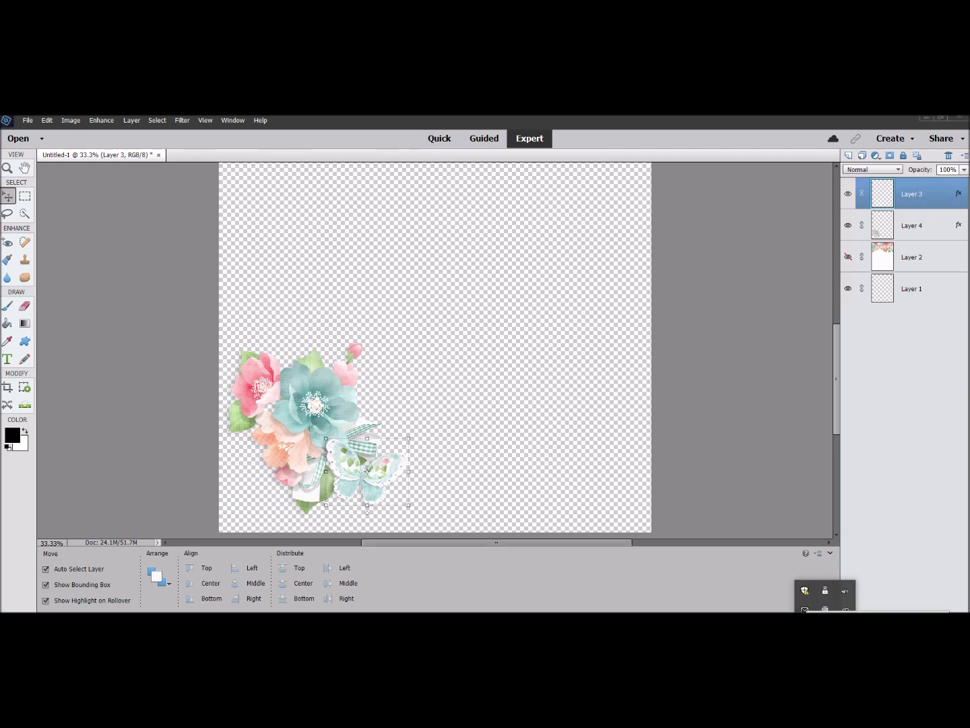
right_click(805, 590)
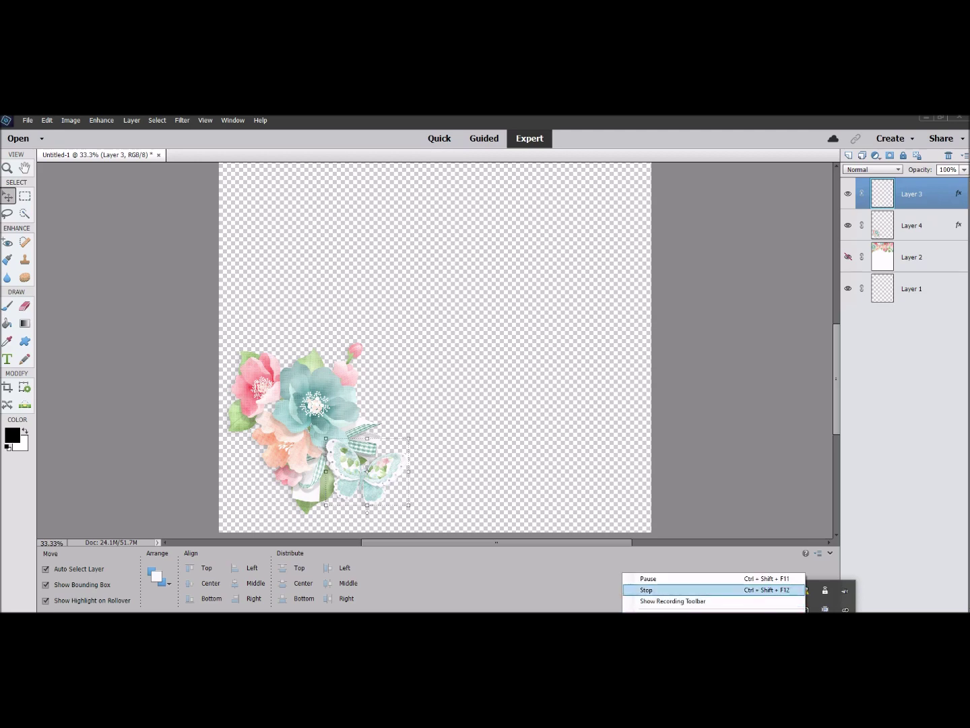